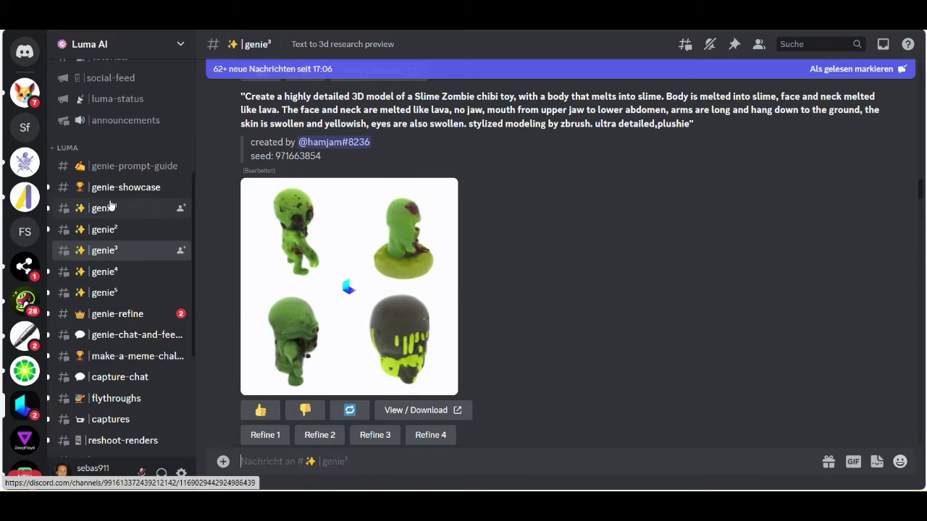
- Examine the example models and prompts that others generated in the genie³ channel of the Luma AI server
mouse_move(104, 210)
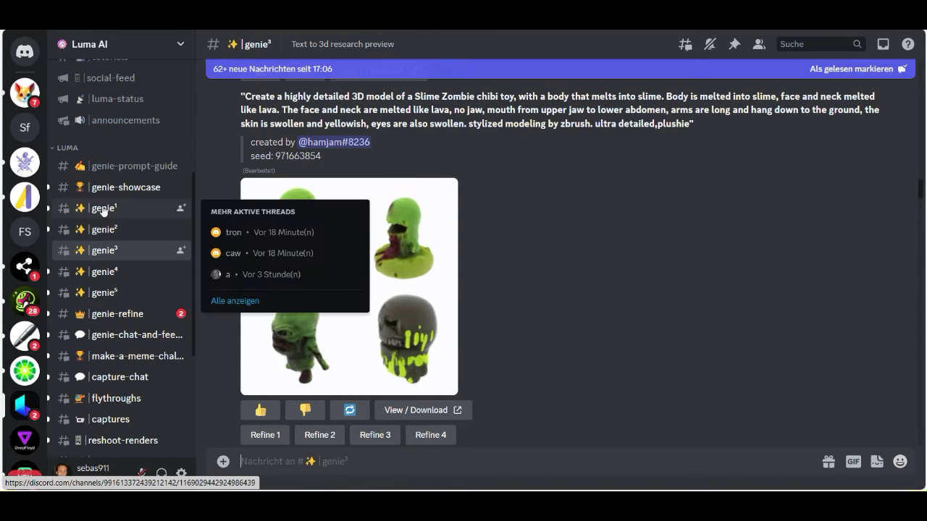
mouse_move(104, 249)
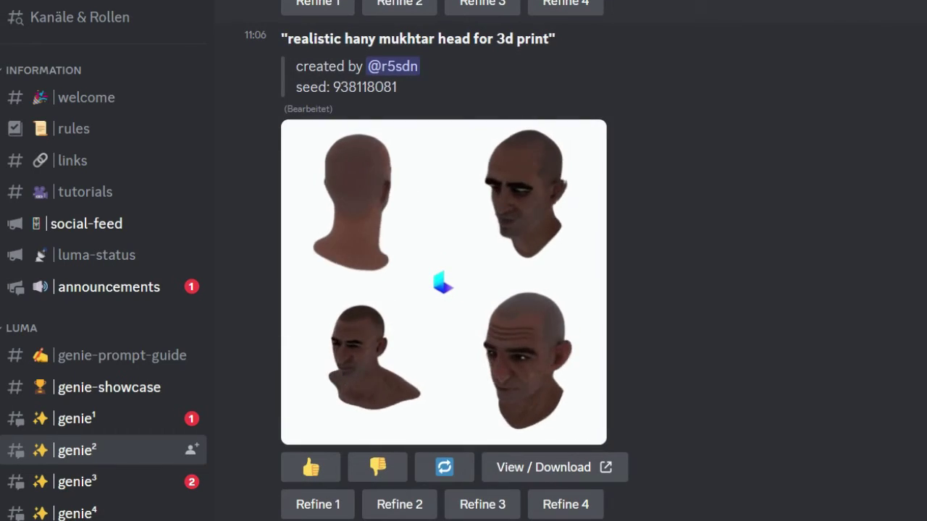
left_click(85, 484)
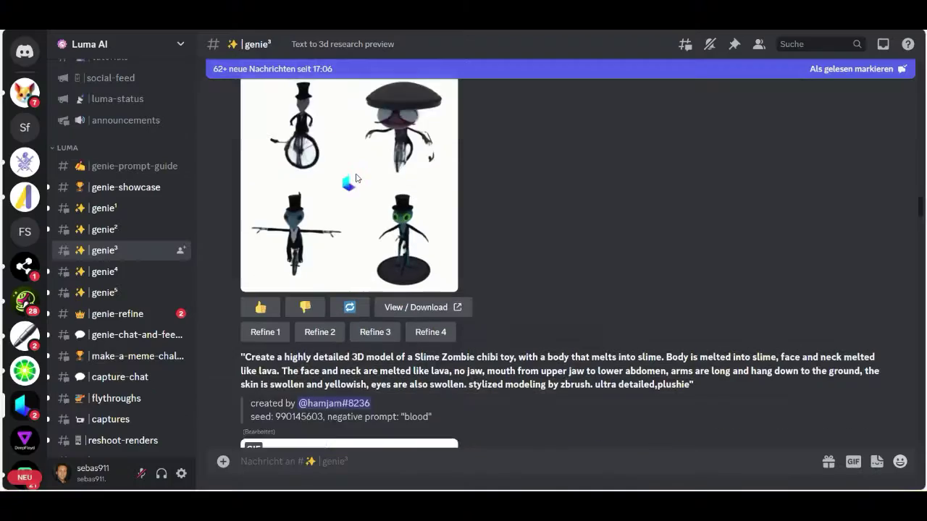
scroll(347, 306, "down", 5)
scroll(364, 176, "down", 15)
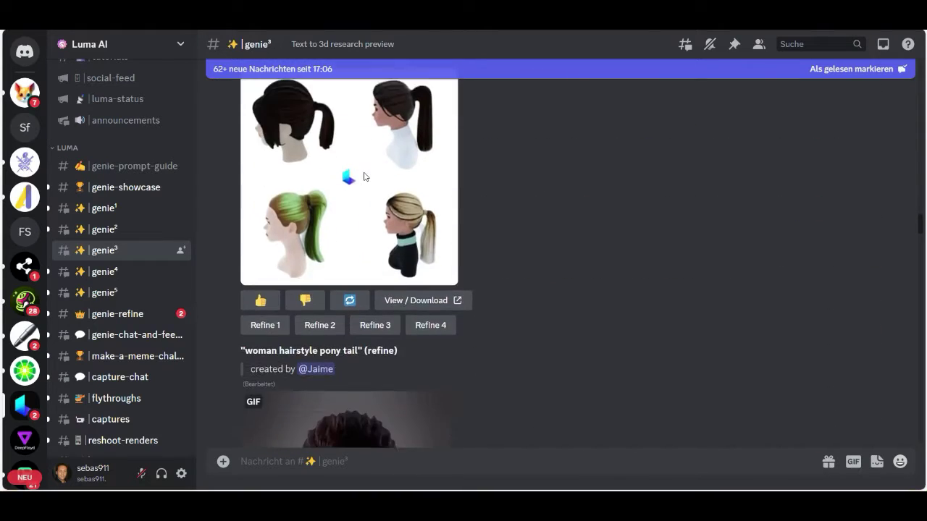
scroll(365, 176, "down", 15)
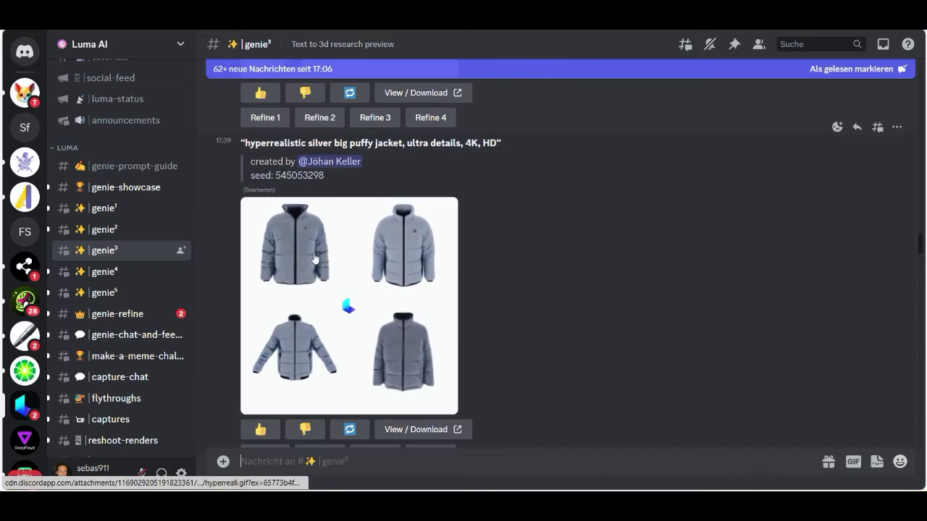
- Generate a model in the genie¹ channel with the /genie command and the prompt "homer simpson in a relaxed pose 3d model"
left_click(100, 205)
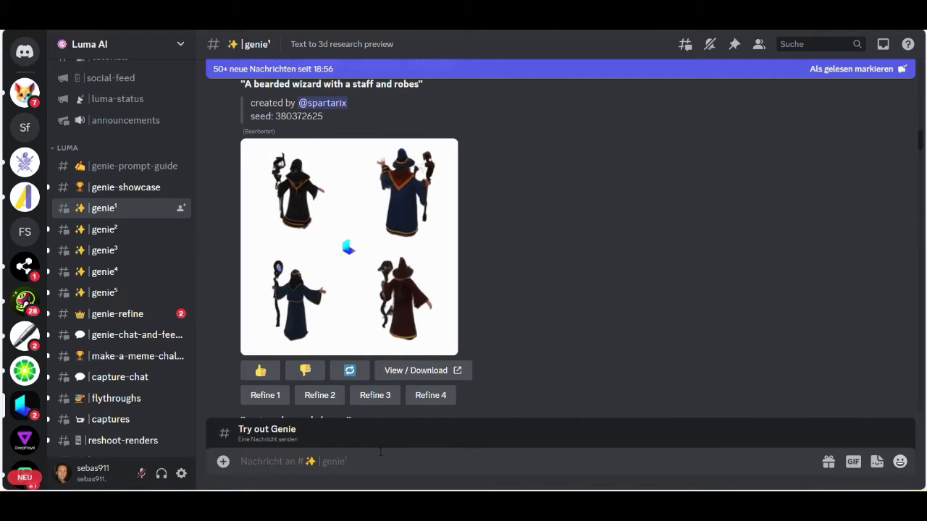
type("/")
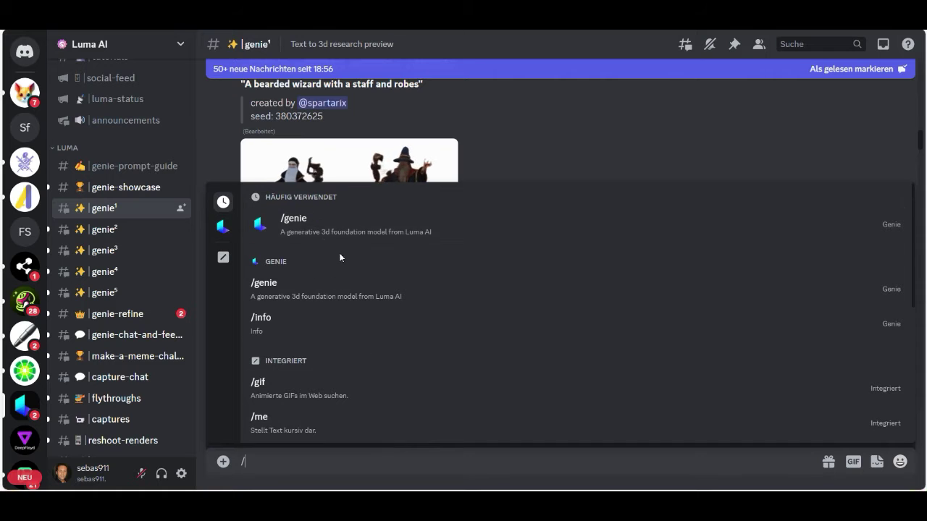
left_click(339, 226)
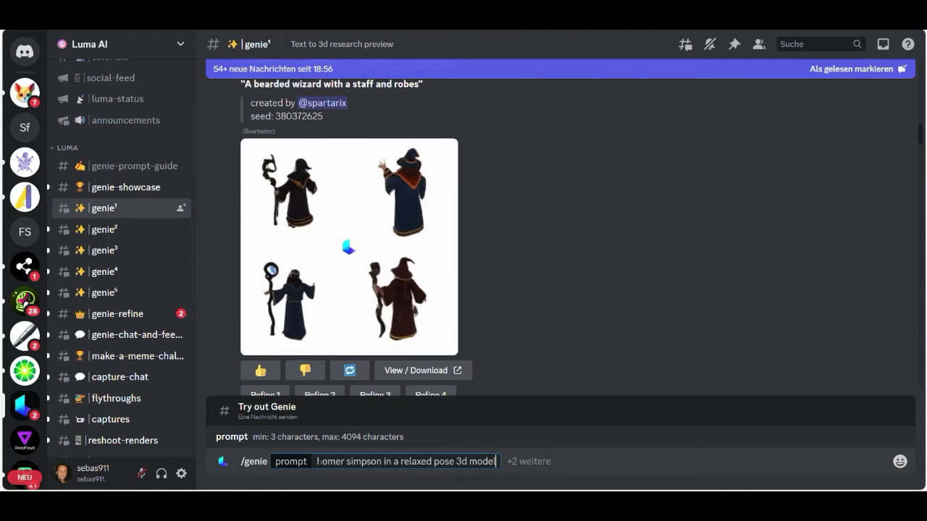
key("Return")
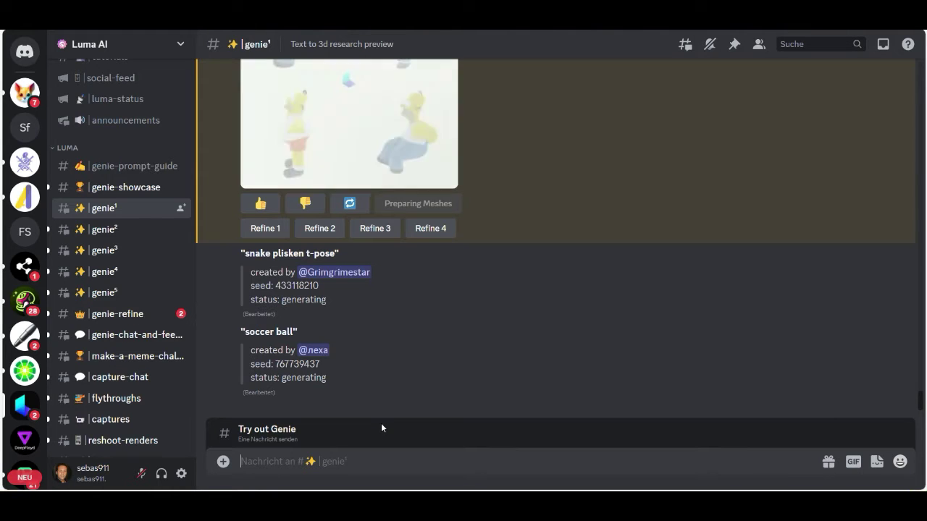
- Review the four Homer Simpson variants and regenerate the same prompt for a new set
scroll(410, 389, "up", 3)
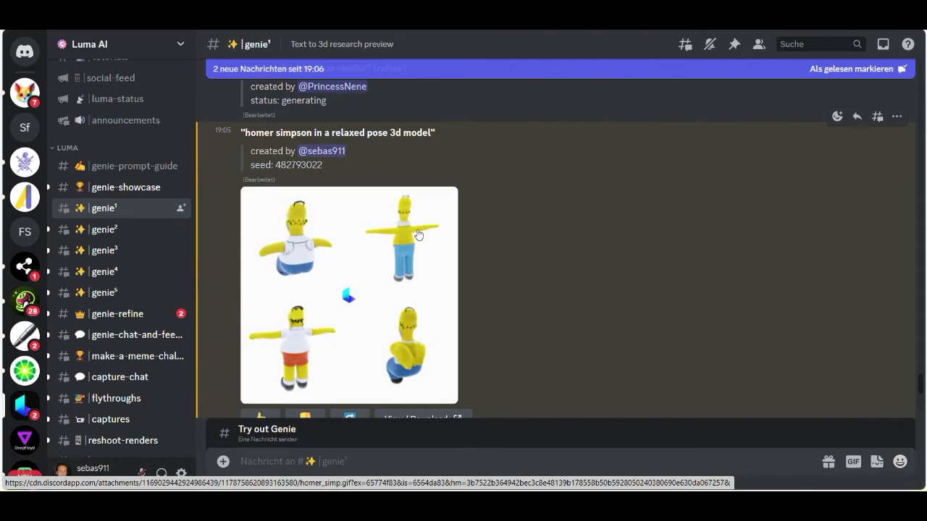
scroll(410, 233, "down", 3)
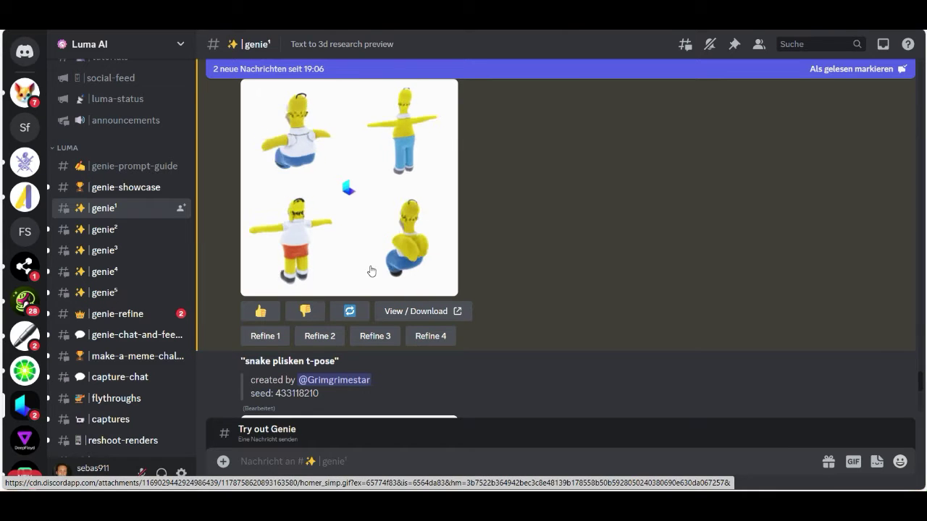
left_click(349, 311)
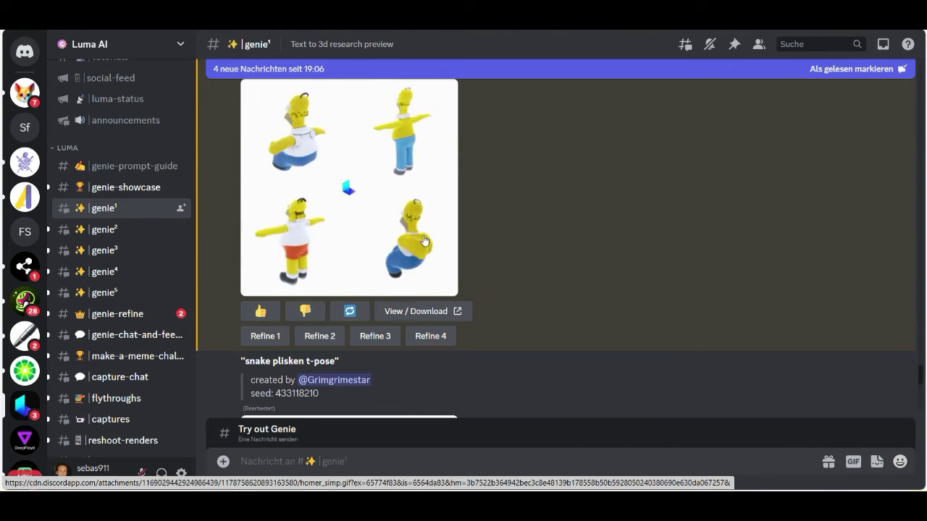
- Find the regenerated Homer Simpson result among the inbox mentions and inspect its enlarged preview
scroll(424, 241, "down", 10)
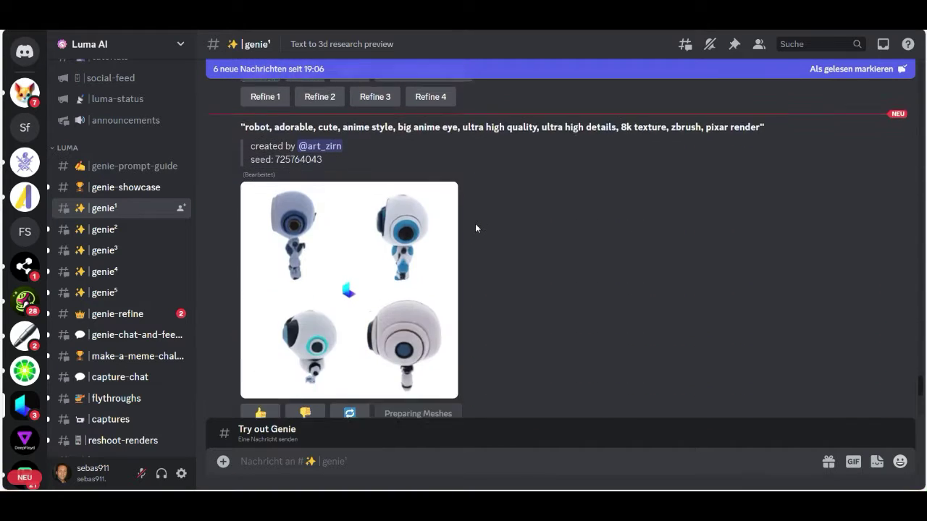
scroll(475, 226, "down", 10)
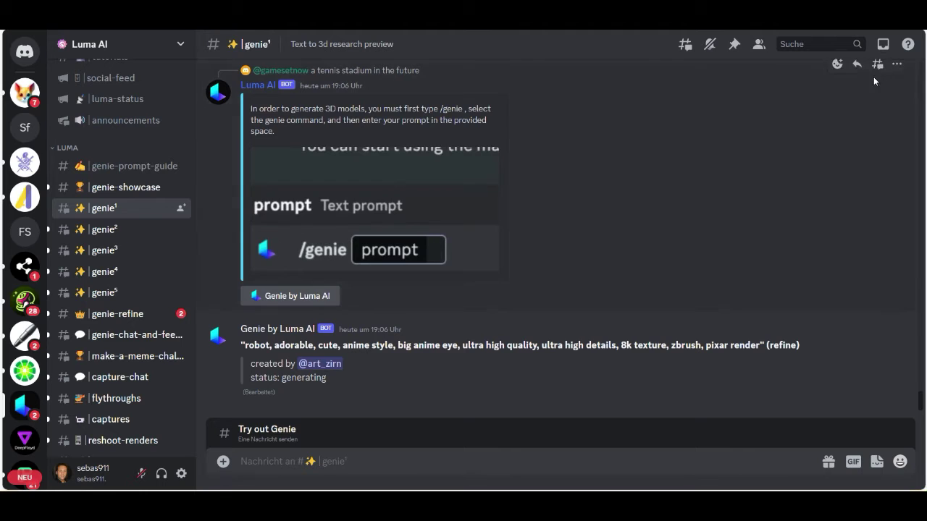
left_click(884, 45)
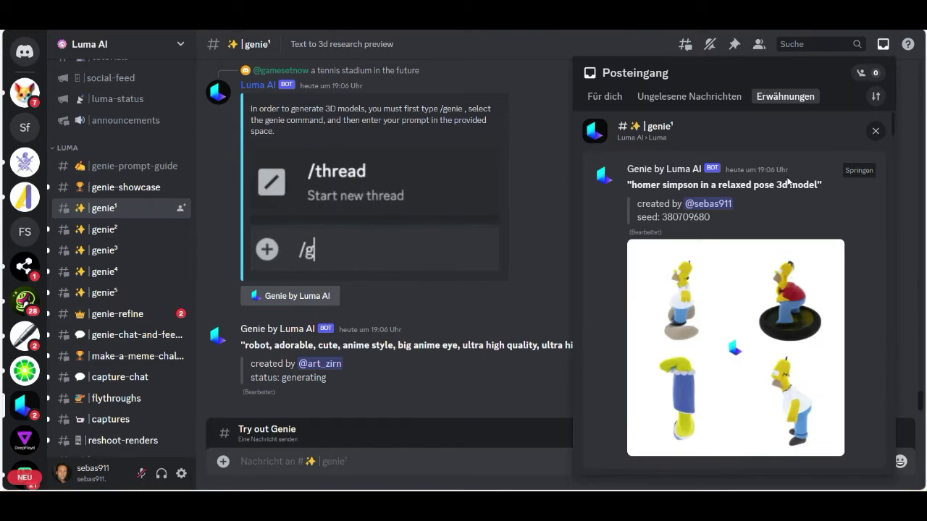
left_click(741, 315)
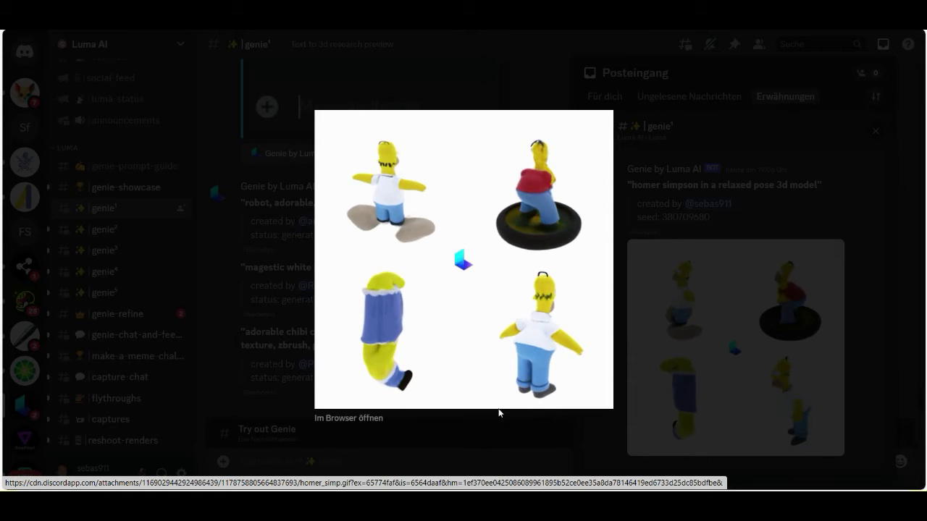
left_click(530, 429)
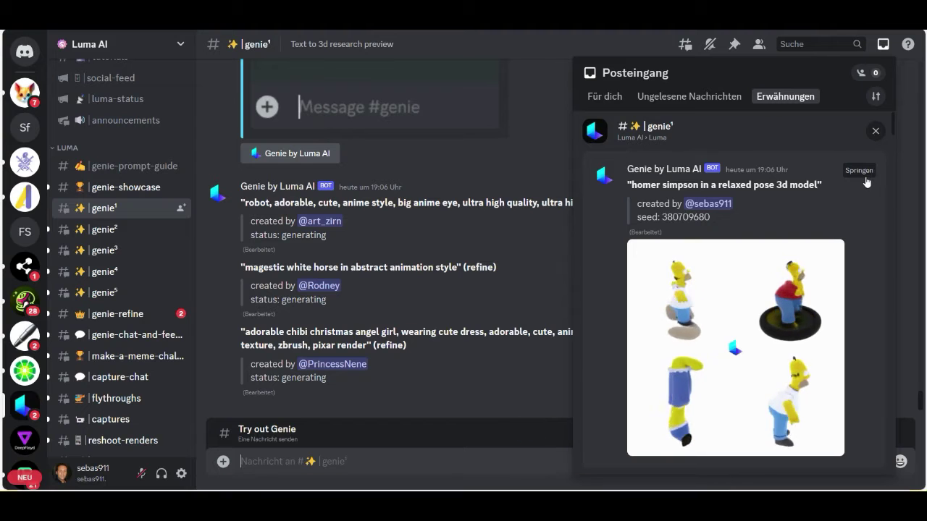
- Jump from the inbox mention to the second Homer Simpson result in the channel and regenerate the prompt once more
left_click(861, 174)
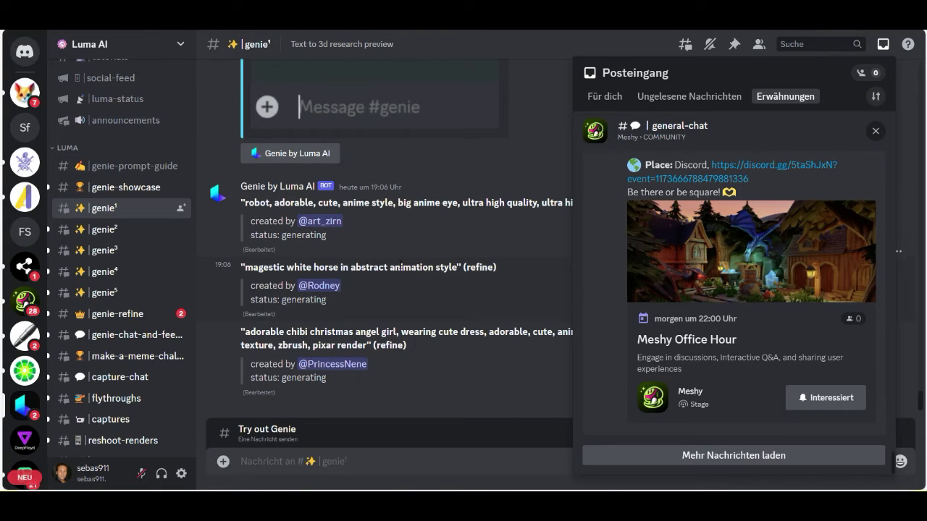
left_click(877, 132)
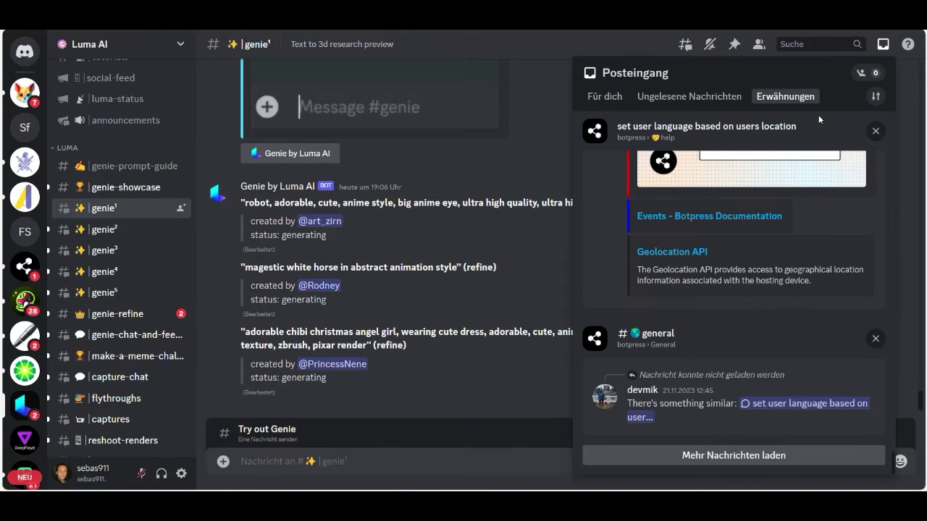
left_click(528, 126)
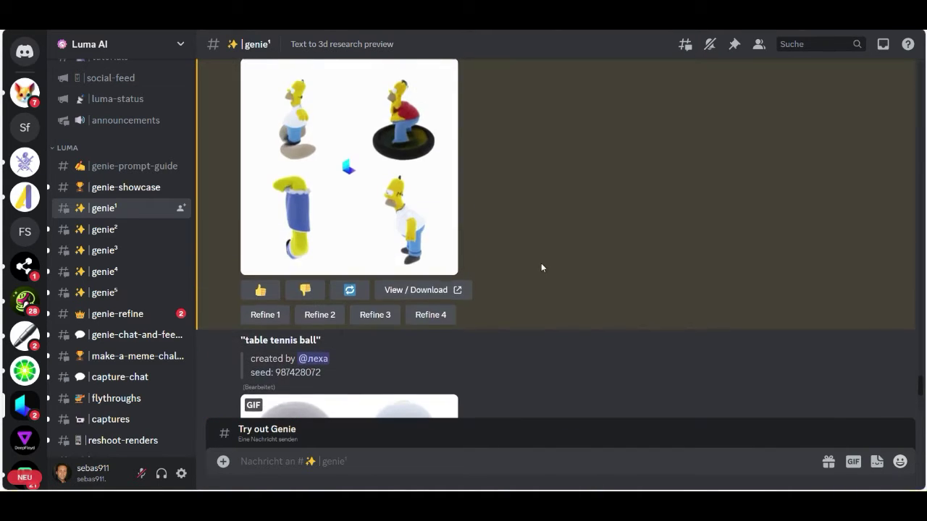
left_click(350, 346)
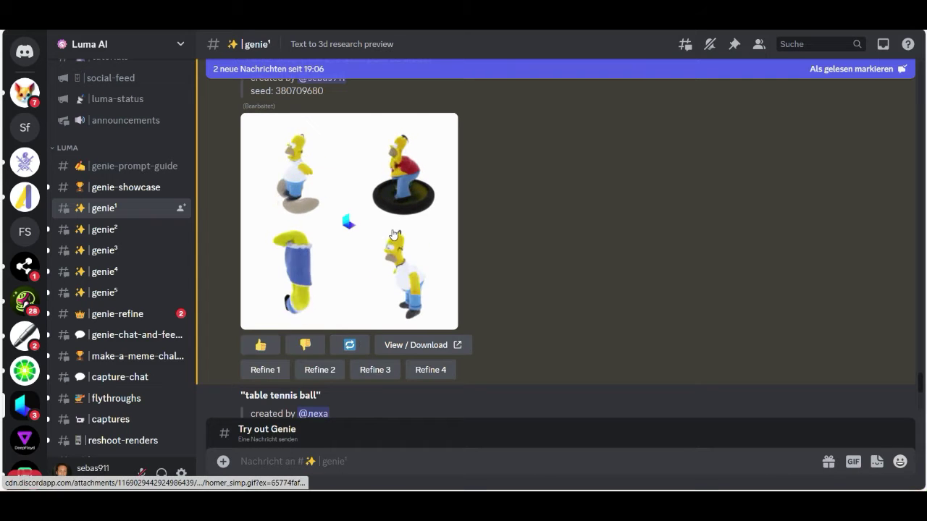
- Locate the third set of Homer Simpson variants in the channel and inspect its enlarged preview
scroll(489, 238, "down", 10)
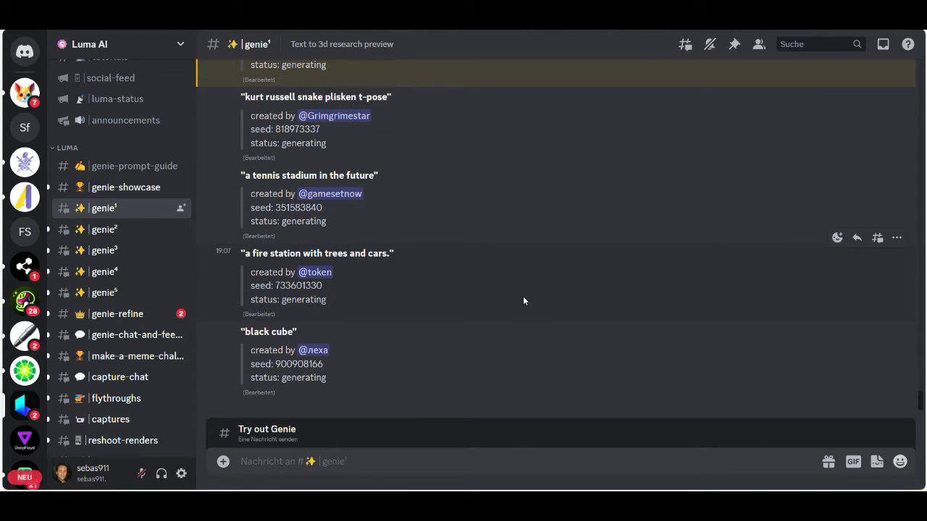
scroll(713, 182, "up", 3)
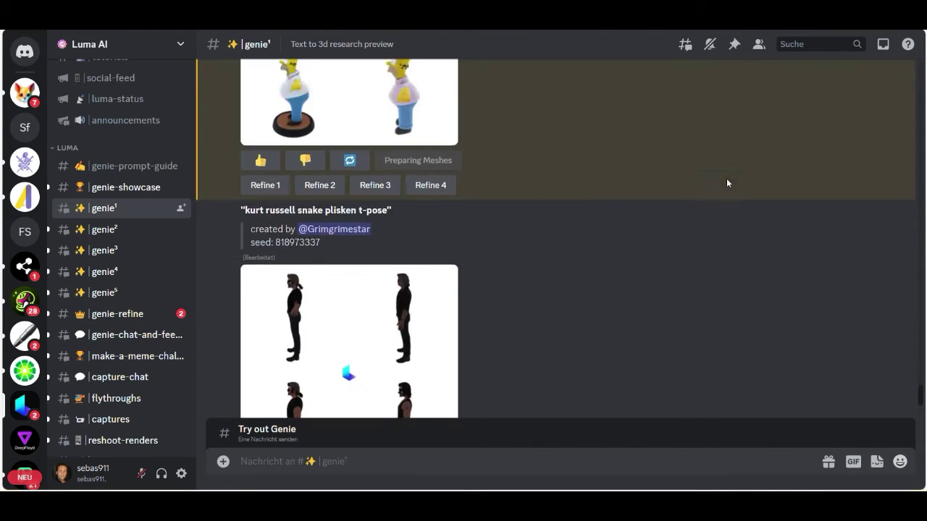
scroll(727, 183, "up", 3)
left_click(400, 204)
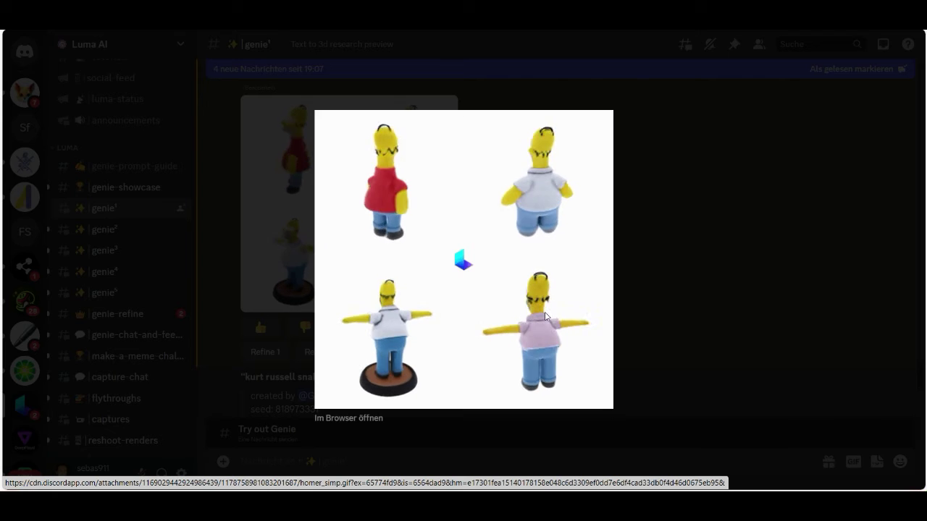
left_click(670, 317)
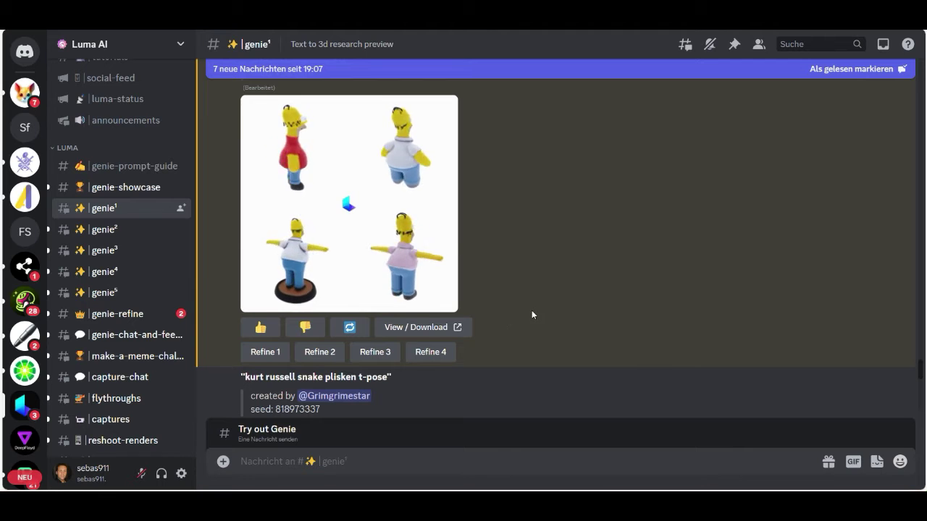
- Go to the refined Homer Simpson model from the inbox mentions and open its view and download page on lumalabs.ai
key("ctrl+i")
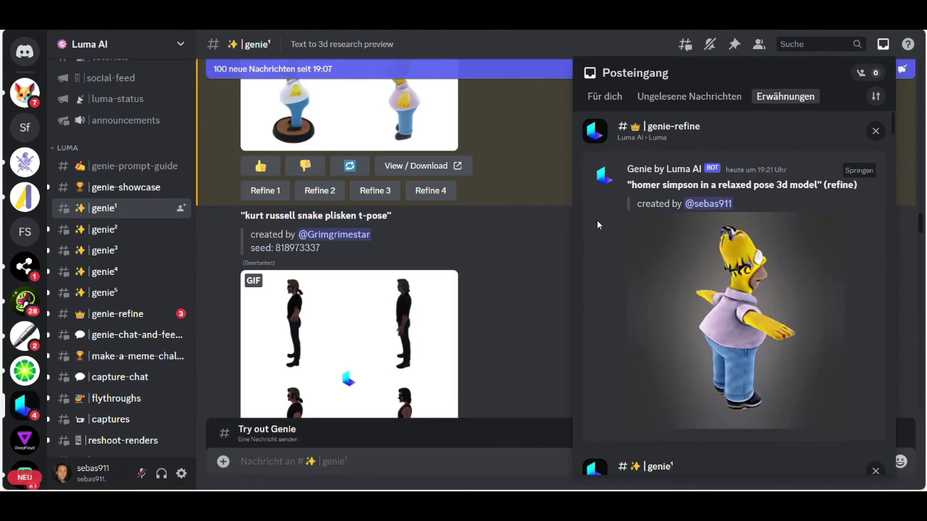
mouse_move(706, 263)
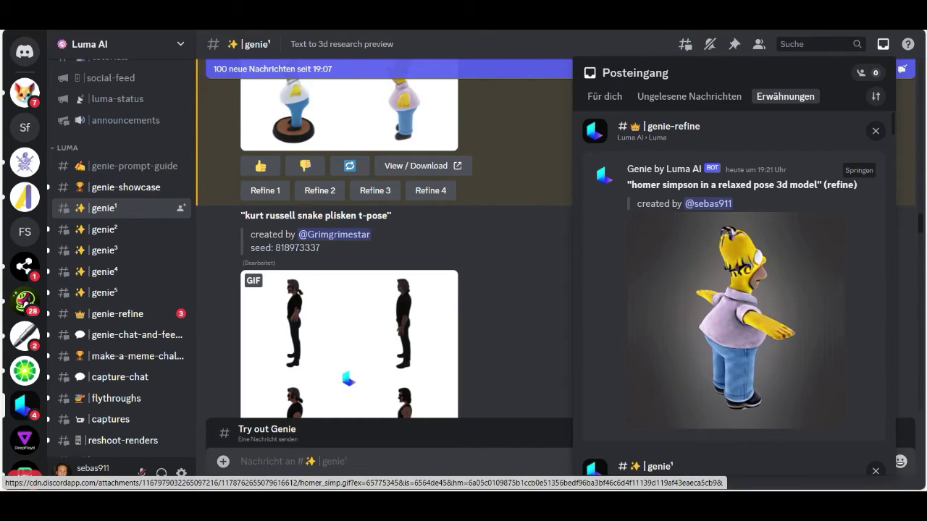
left_click(858, 172)
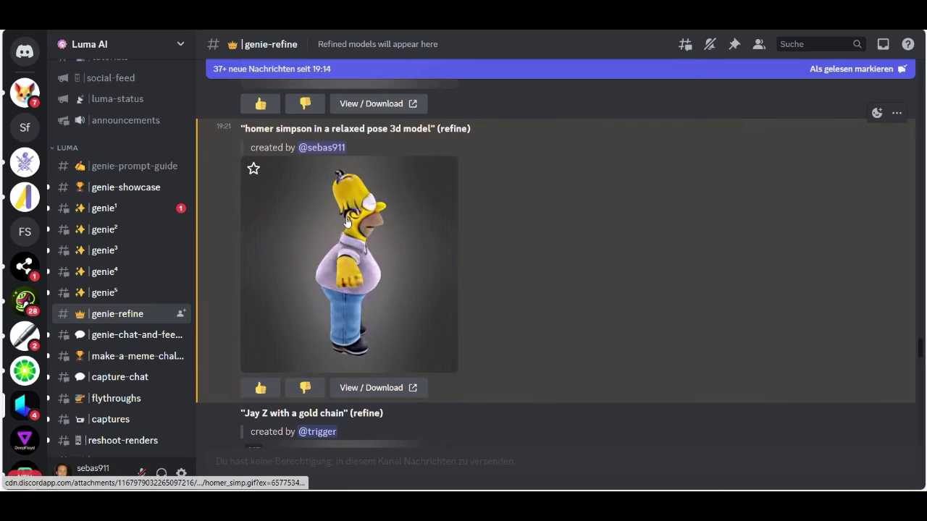
left_click(361, 389)
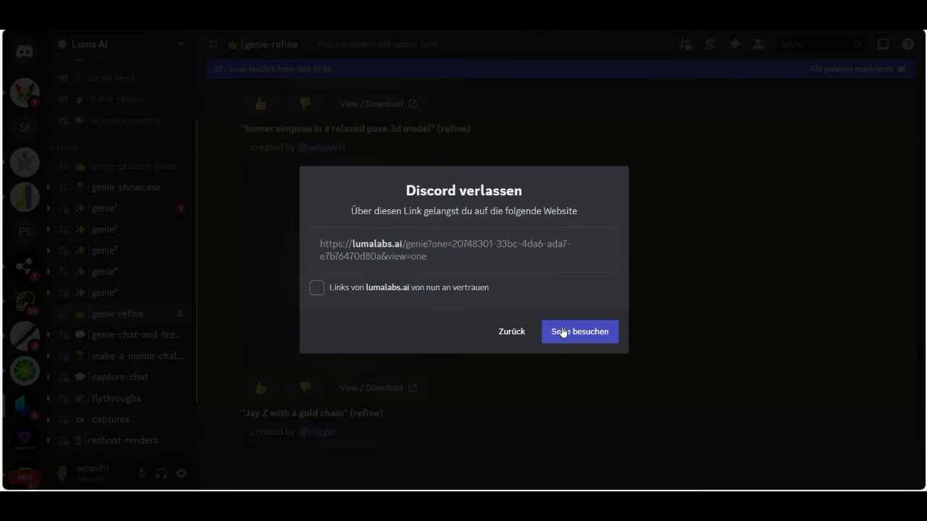
left_click(562, 332)
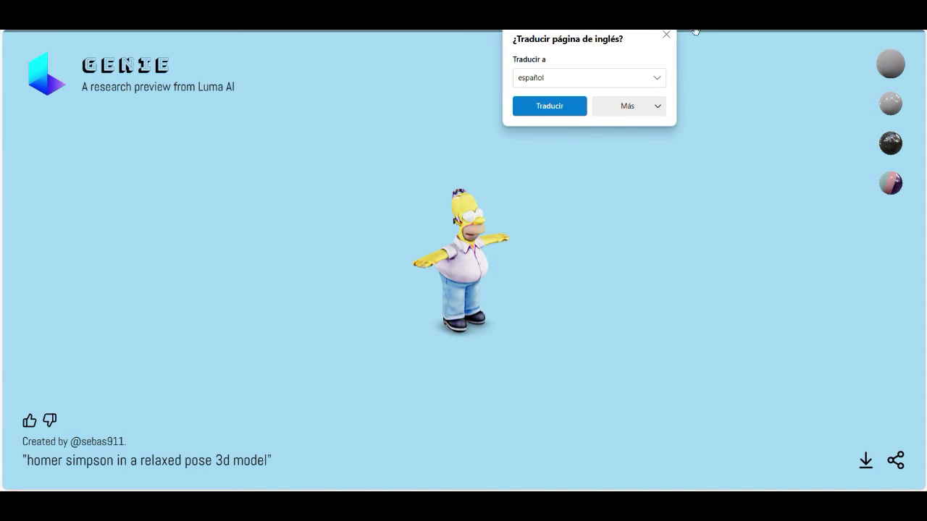
- Dismiss the page translation offer and inspect the refined Homer Simpson model up close and from different angles
left_click(666, 36)
scroll(482, 265, "up", 8)
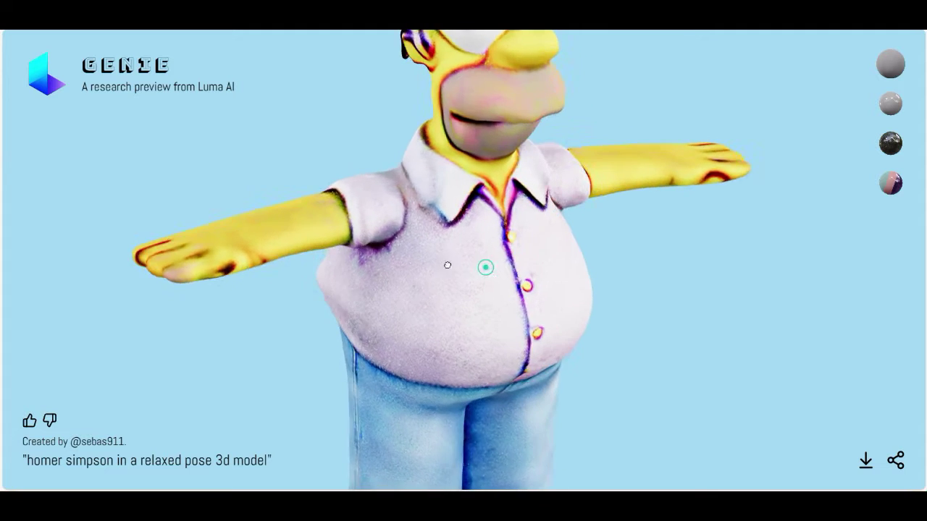
scroll(457, 254, "down", 8)
left_click_drag(458, 254, 500, 290)
left_click_drag(469, 380, 489, 350)
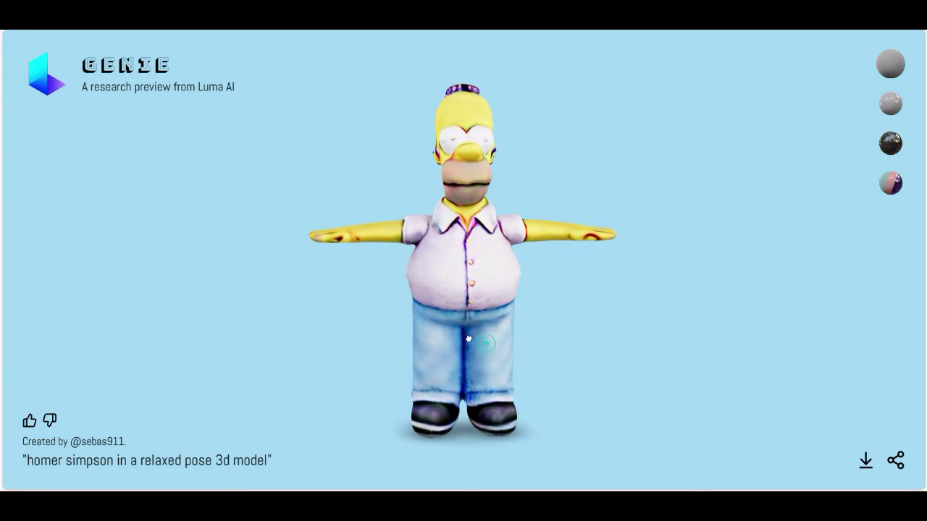
left_click_drag(485, 309, 567, 143)
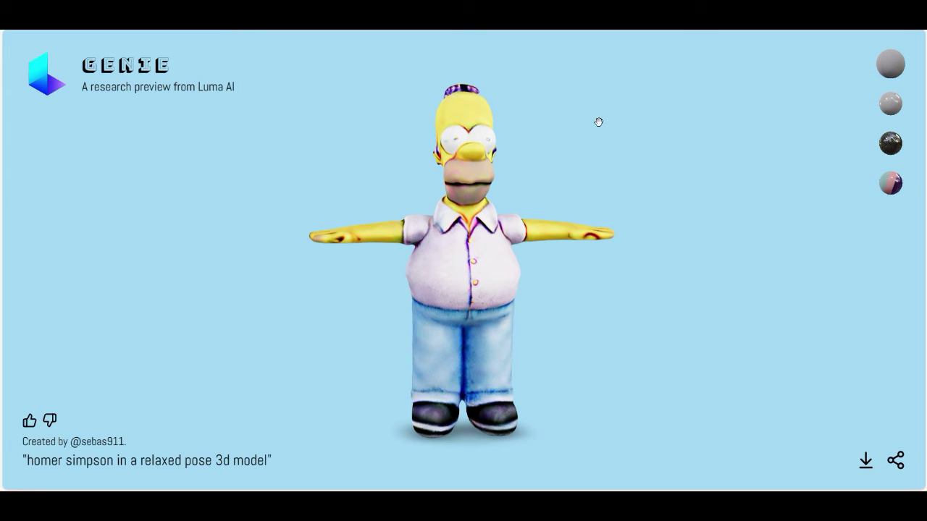
- Preview the Homer Simpson model with the second, glossier material preset and with the Metal preset, rotating it slightly in each
left_click(891, 105)
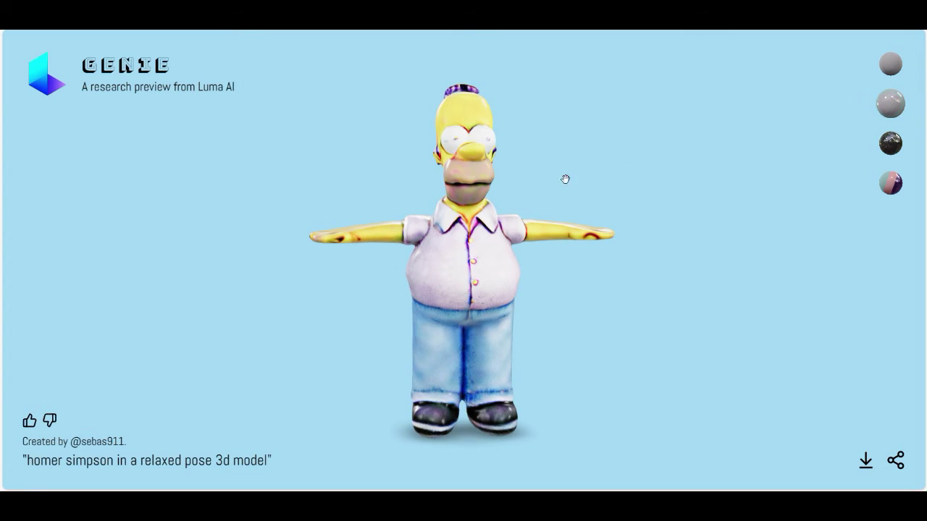
left_click_drag(565, 178, 471, 210)
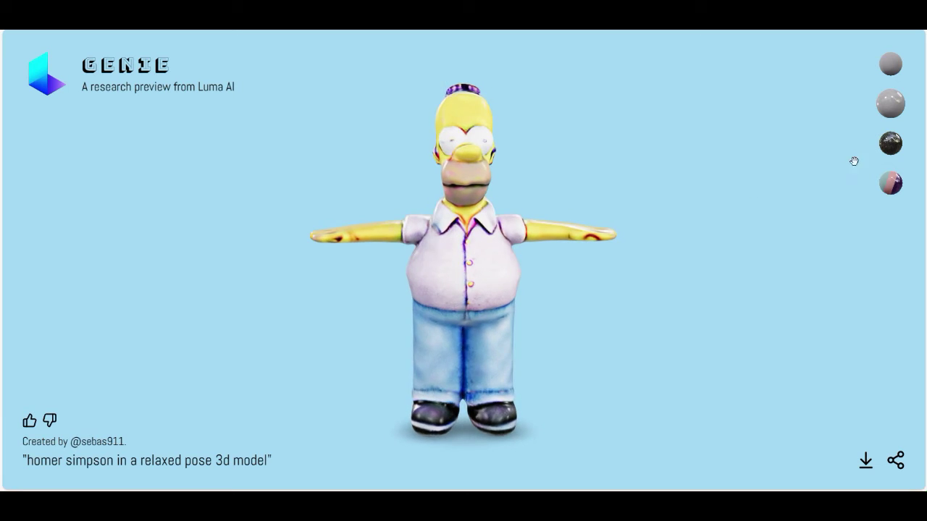
left_click(887, 146)
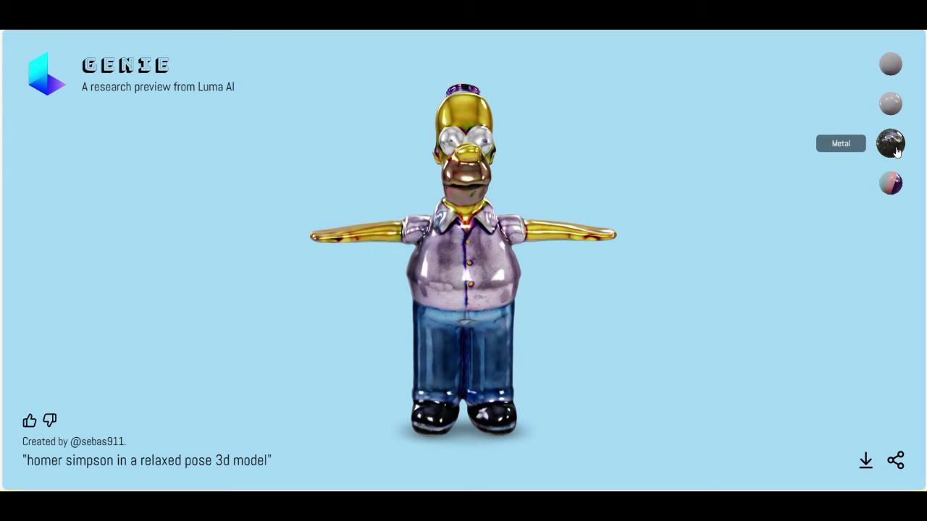
left_click_drag(620, 192, 661, 189)
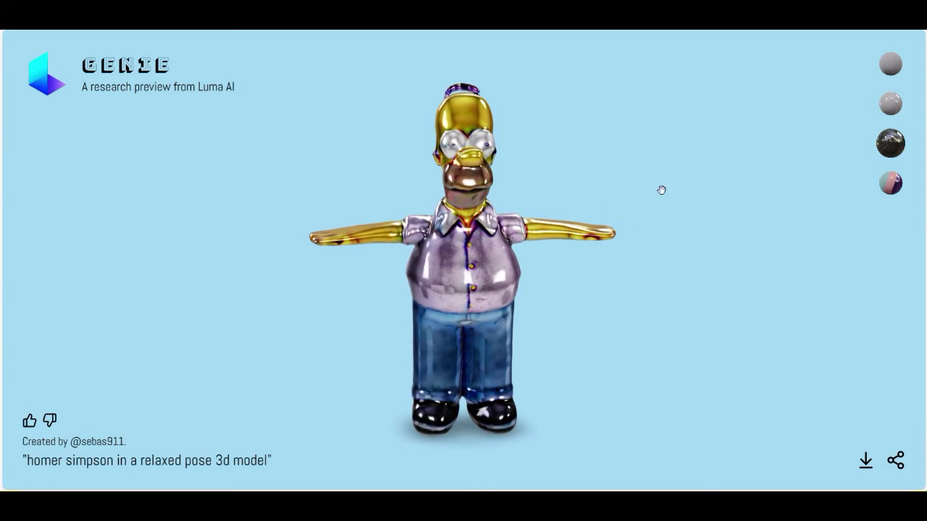
- Switch to the custom material, set metalness to 0.00 and inspect the model from the side and up close
left_click(896, 186)
left_click(788, 142)
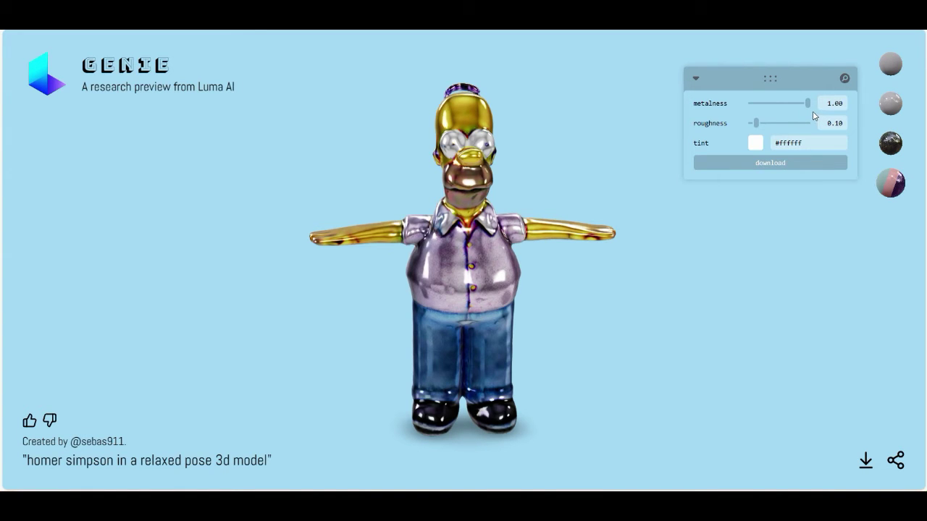
left_click_drag(809, 104, 747, 104)
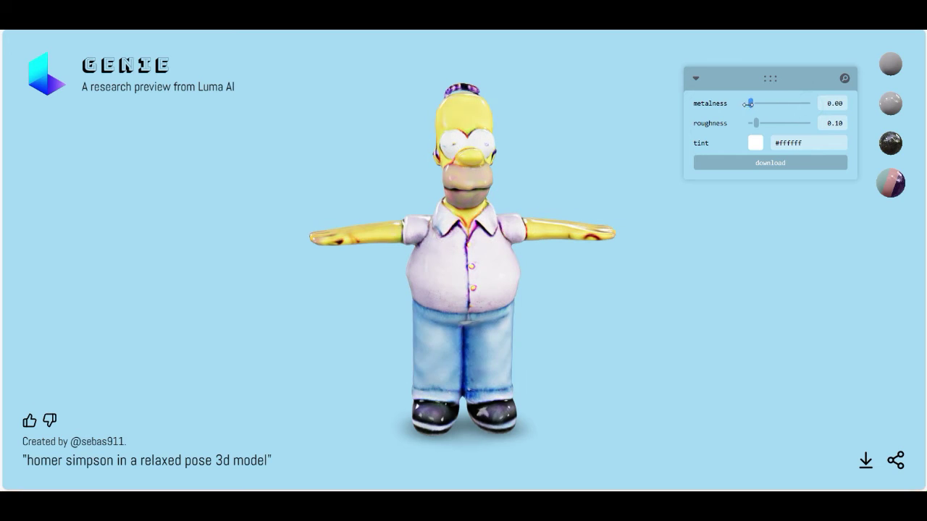
left_click_drag(485, 210, 490, 239)
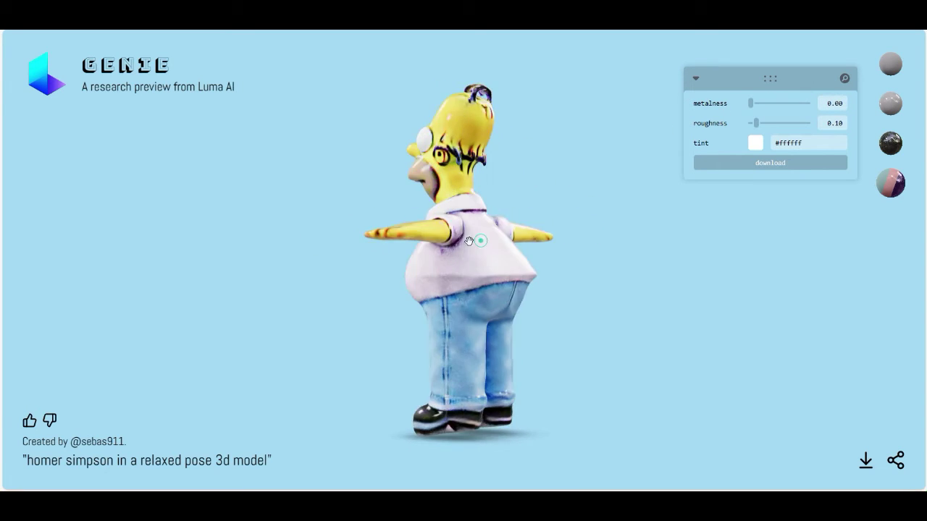
scroll(449, 248, "up", 5)
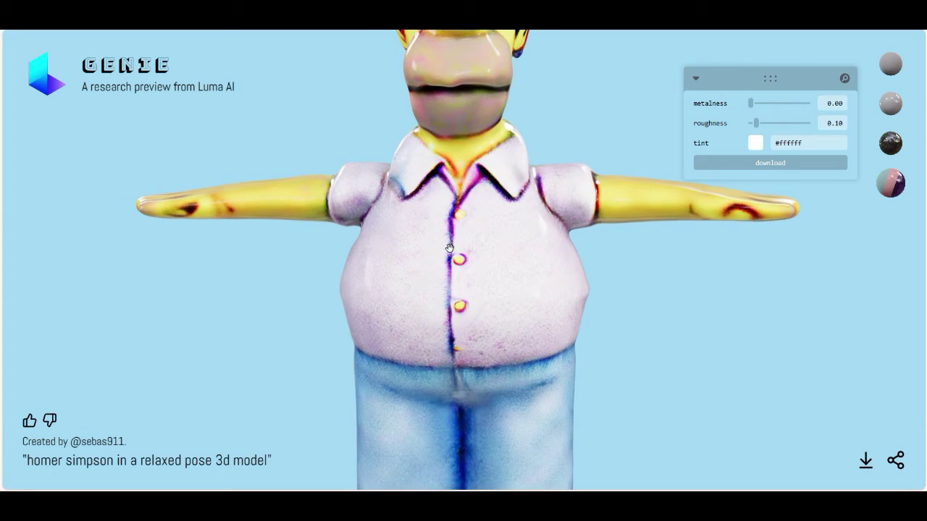
- Set the custom material's roughness to 1.00 and inspect the model's body and face up close from several angles
scroll(520, 205, "down", 5)
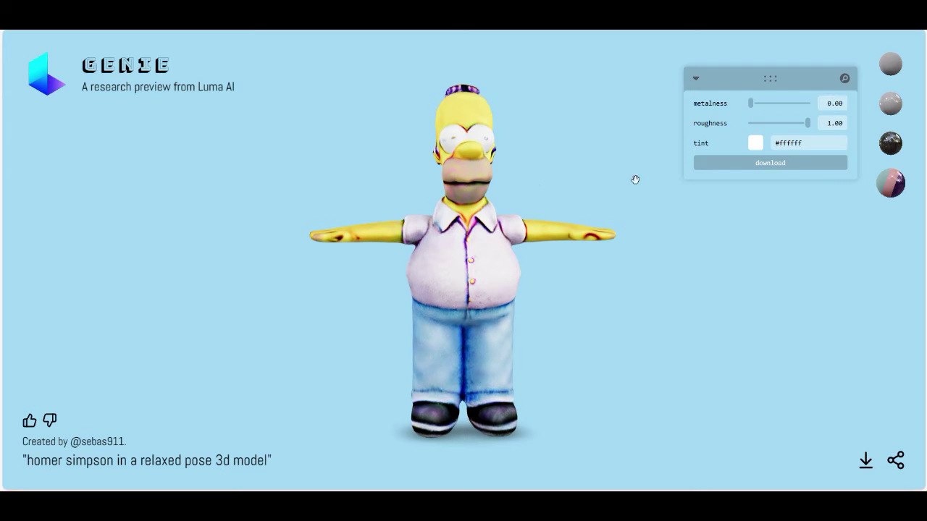
scroll(528, 199, "up", 5)
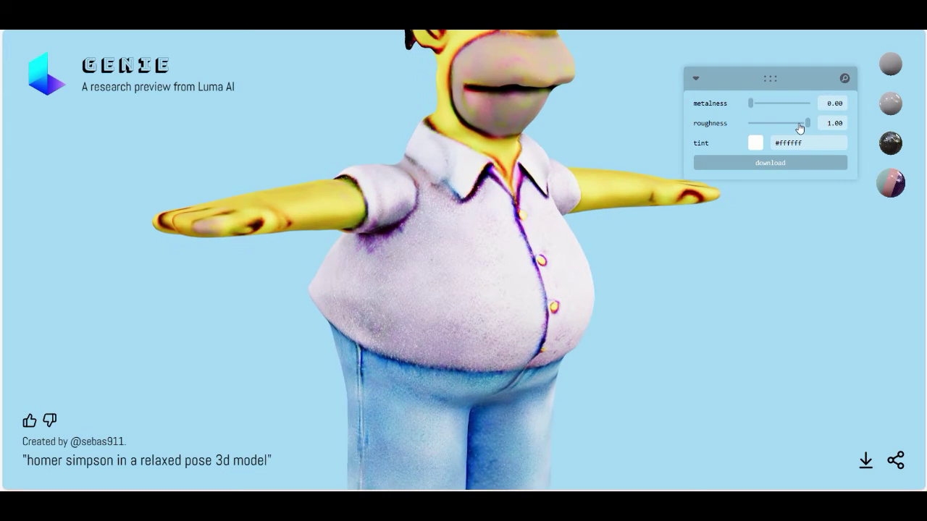
scroll(499, 250, "down", 5)
left_click_drag(492, 253, 463, 271)
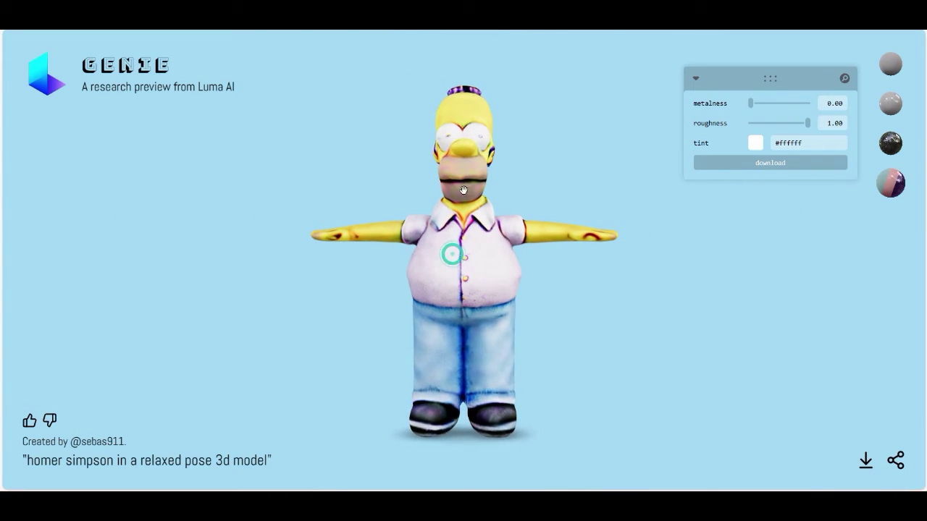
scroll(461, 187, "up", 5)
mouse_move(462, 187)
left_mouse_down()
mouse_move(506, 188)
mouse_move(467, 190)
left_mouse_up()
scroll(467, 189, "down", 5)
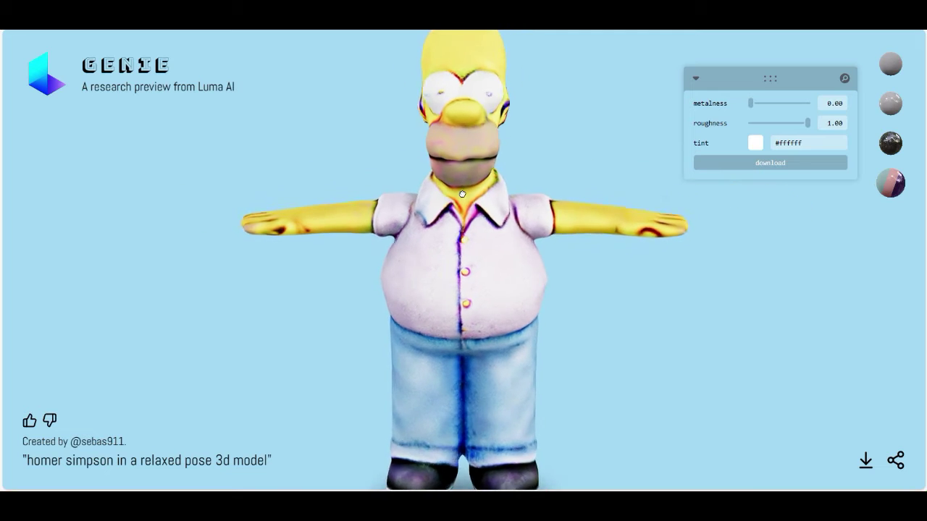
- Try a black tint (#000000) with roughness 0.00, compare metalness 1.00 and 0.00, and inspect the glossy model
left_click(755, 143)
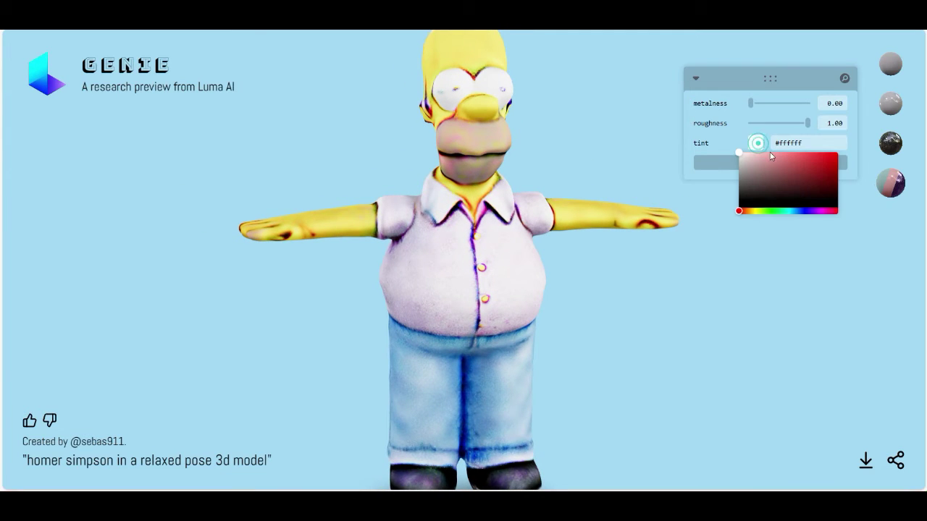
left_click_drag(780, 179, 718, 213)
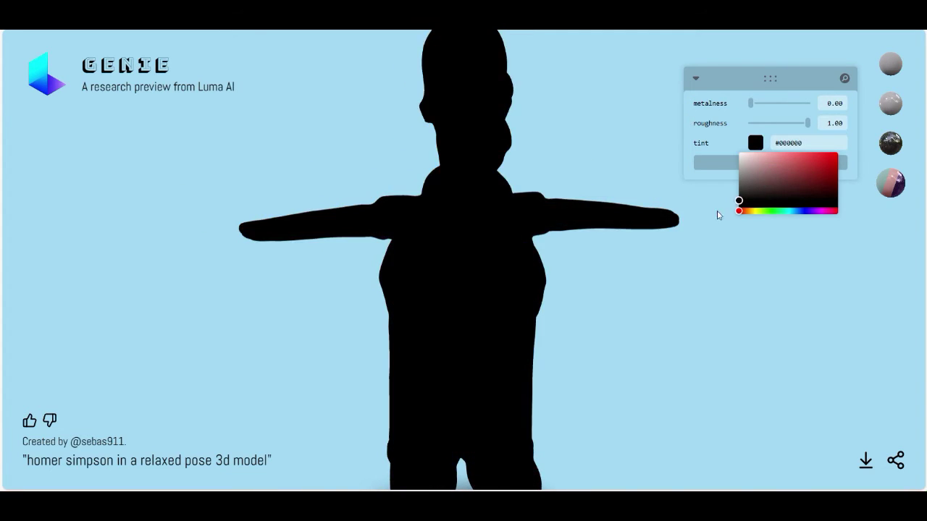
left_click_drag(807, 123, 742, 135)
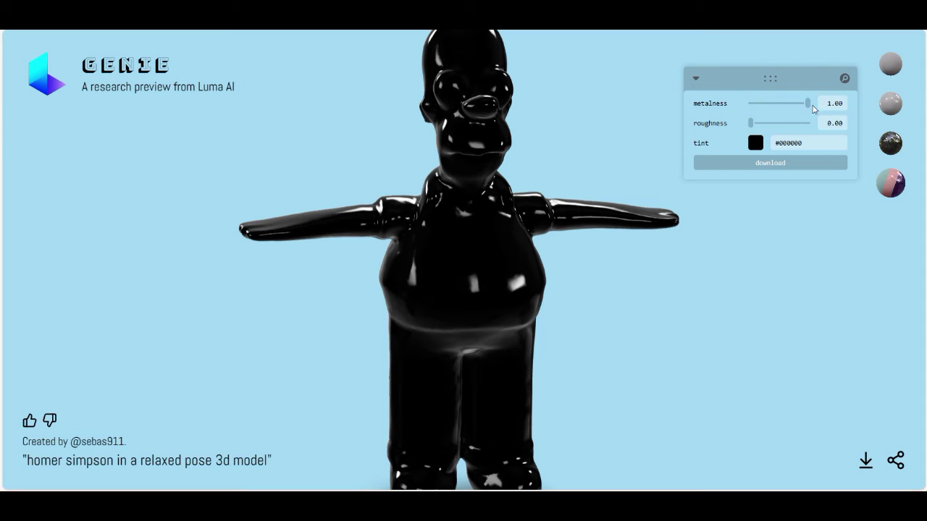
scroll(554, 188, "down", 5)
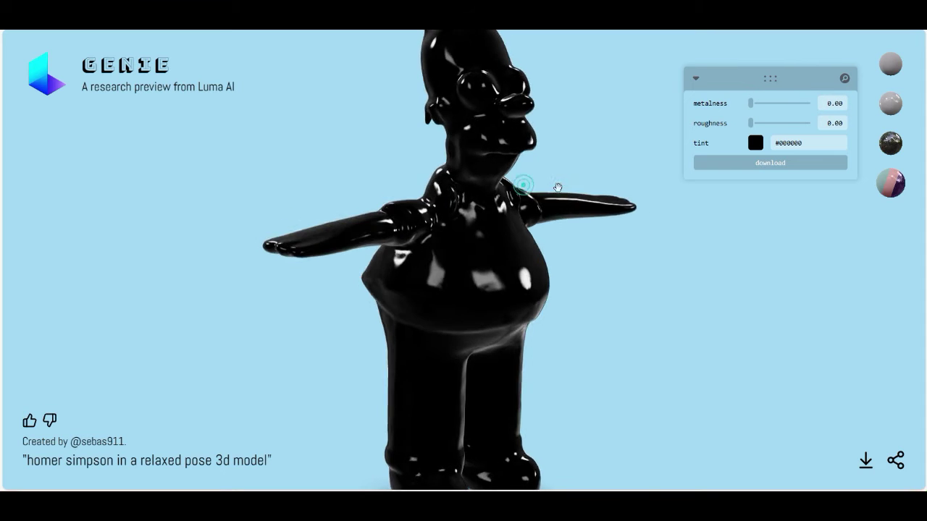
left_click_drag(441, 236, 505, 213)
scroll(466, 247, "up", 5)
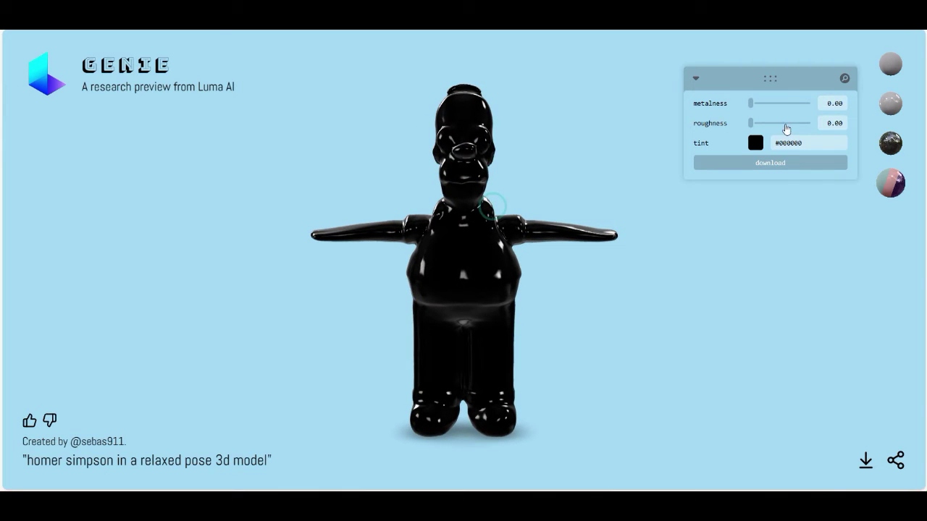
- Set roughness to 1.00, the tint to white (#ffffff) and metalness to 1.00 in the custom material
left_click_drag(752, 124, 838, 123)
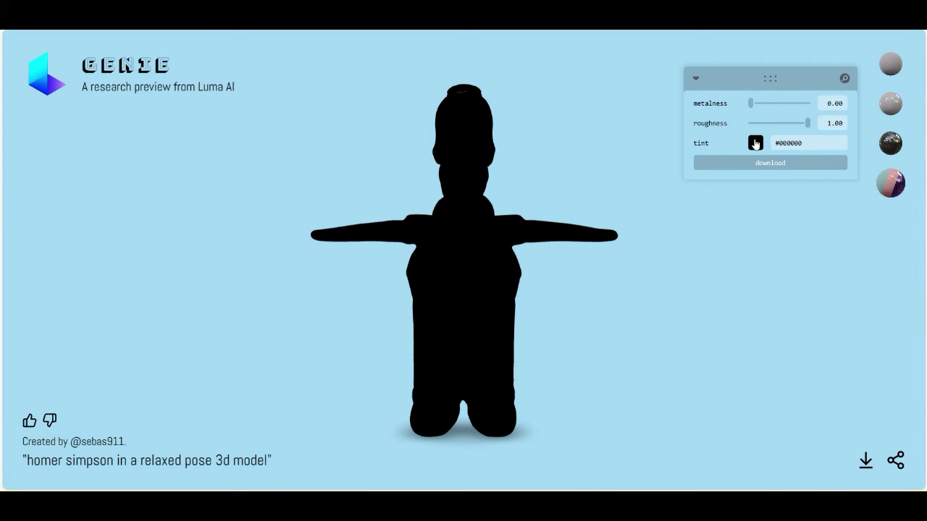
left_click(755, 143)
left_click(769, 174)
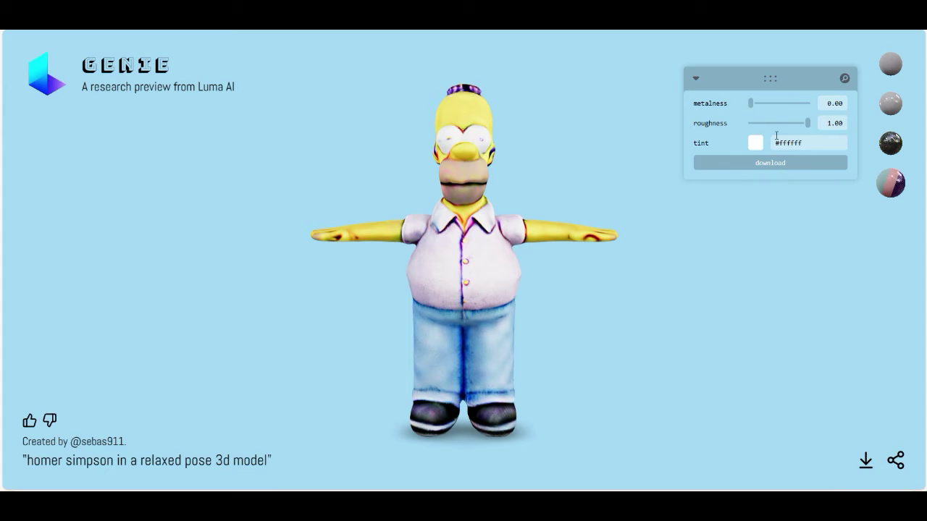
left_click(813, 123)
left_click_drag(753, 105, 803, 110)
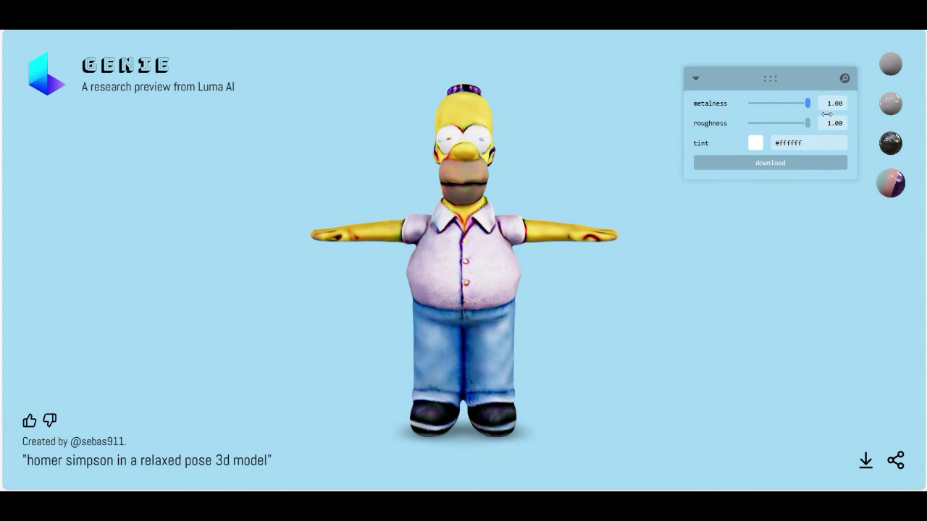
left_click_drag(588, 192, 581, 191)
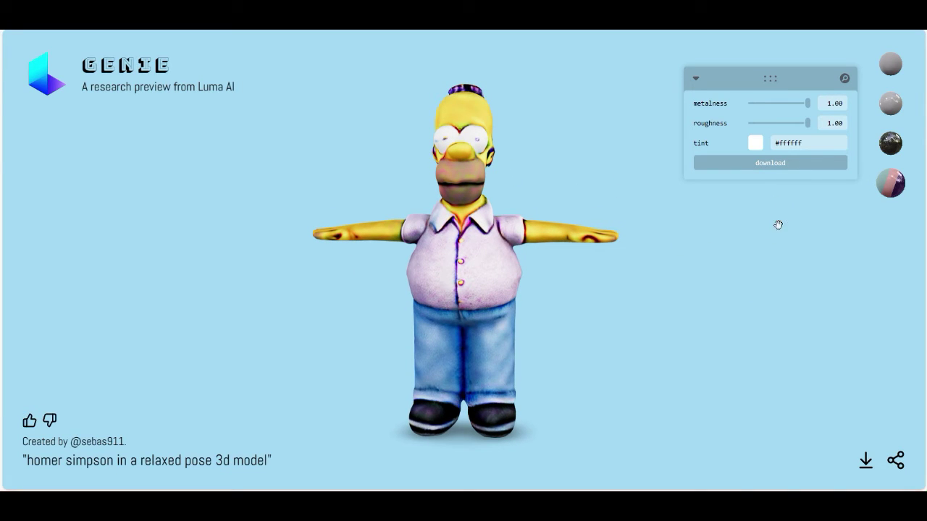
- Download the Homer Simpson model as a GLB file and show it in its download folder
left_click(866, 464)
mouse_move(788, 68)
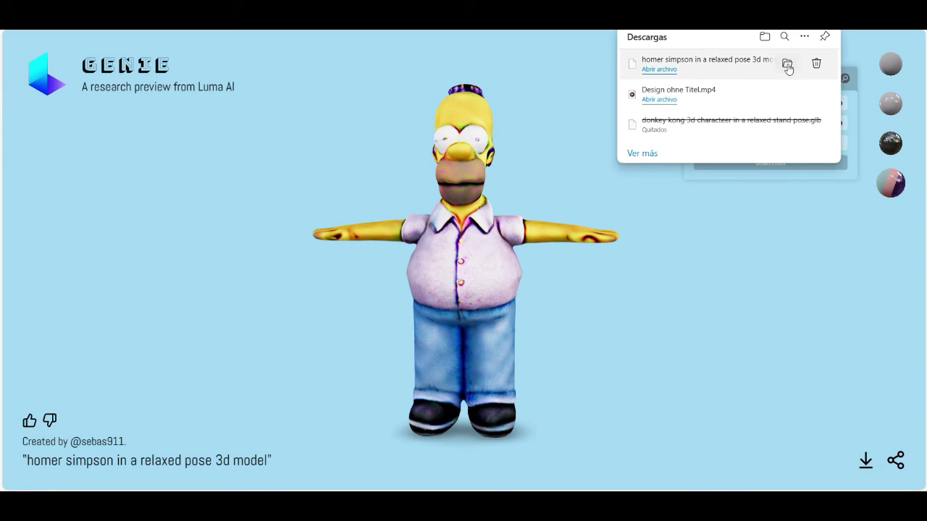
left_click(787, 65)
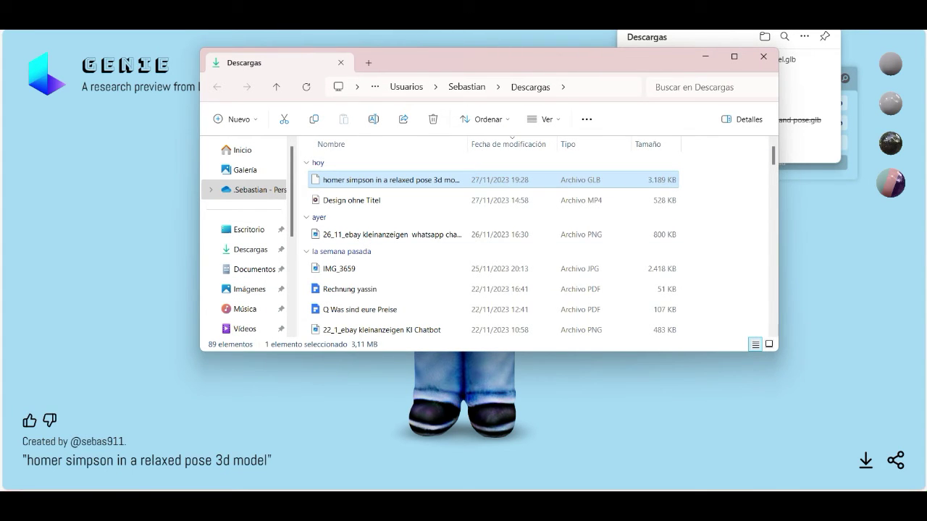
- Search the installed applications for Blender and launch Blender 3.6
key("super+s")
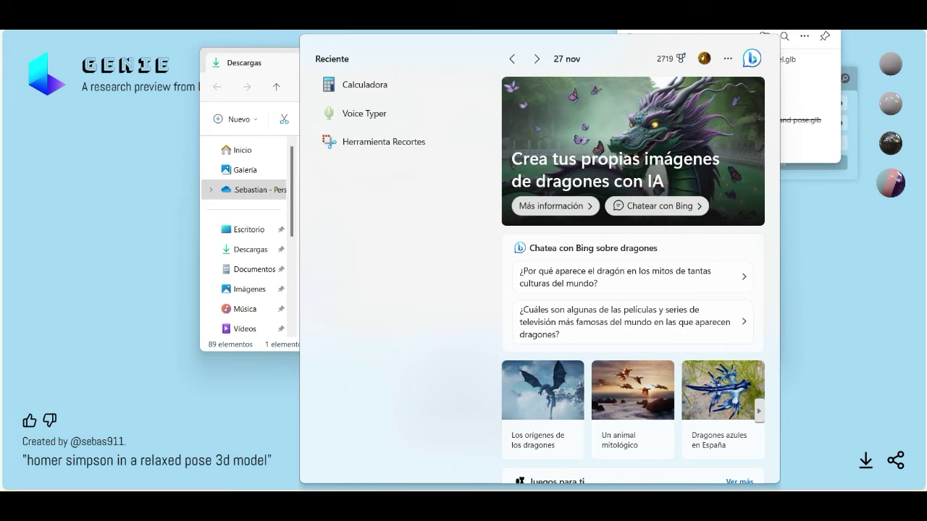
type("ble")
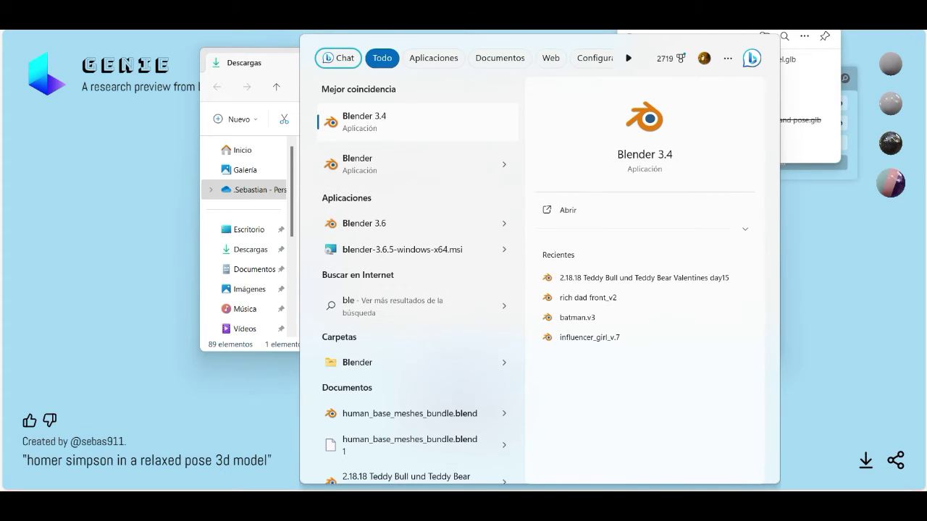
left_click(397, 222)
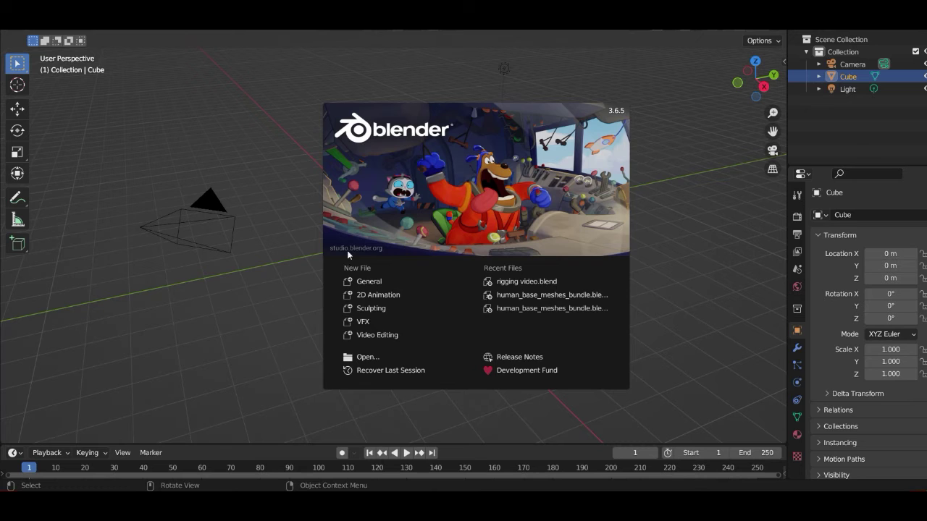
- Dismiss the splash screen and delete the default cube from the scene
left_click(269, 131)
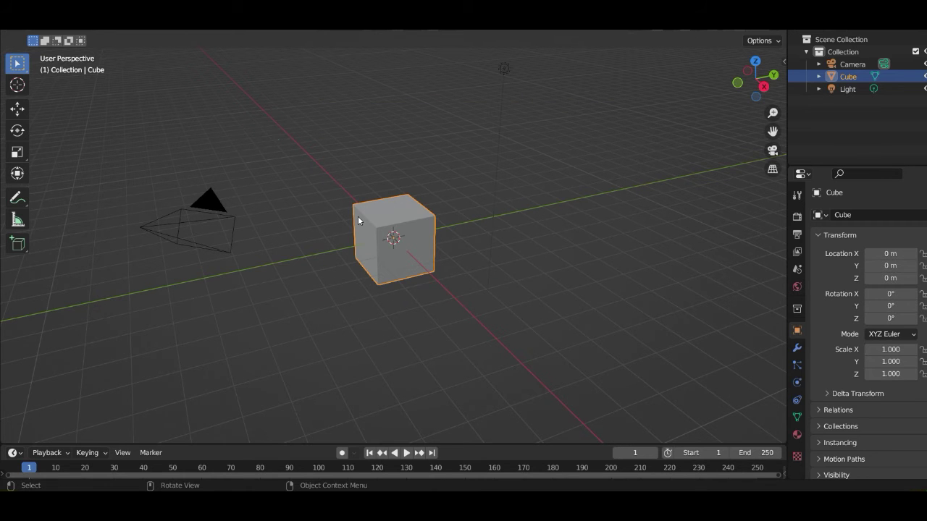
key("x")
left_click(306, 217)
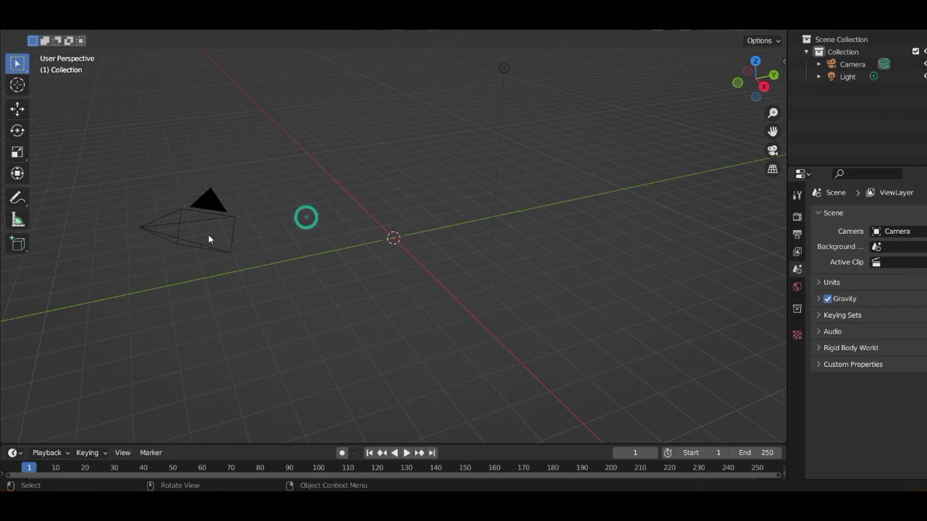
- Import "homer simpson in a relaxed pose 3d model.glb" from the Downloads folder as glTF 2.0 and view it from the top
left_click(28, 22)
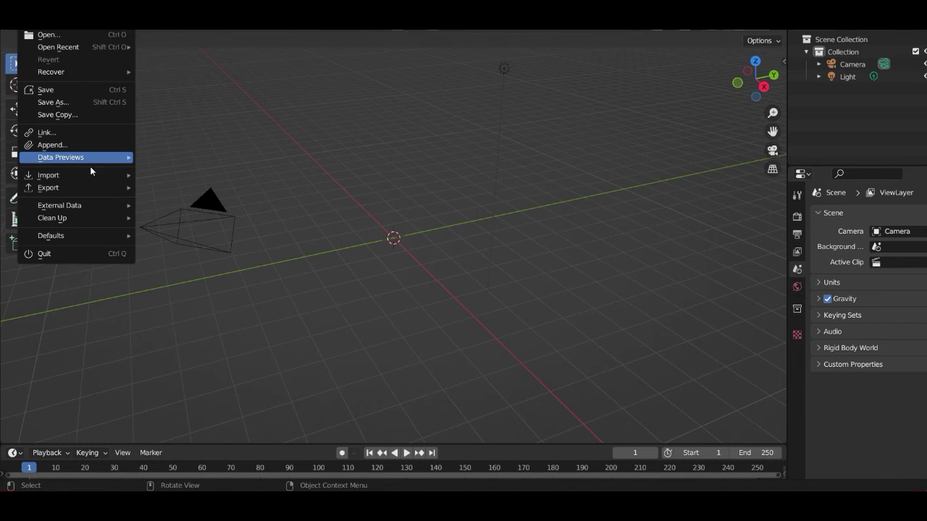
mouse_move(102, 177)
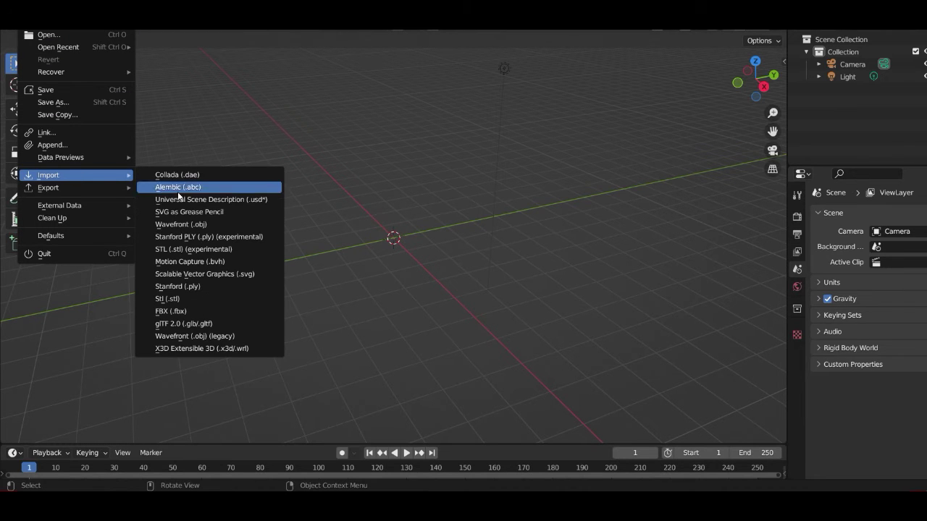
left_click(205, 325)
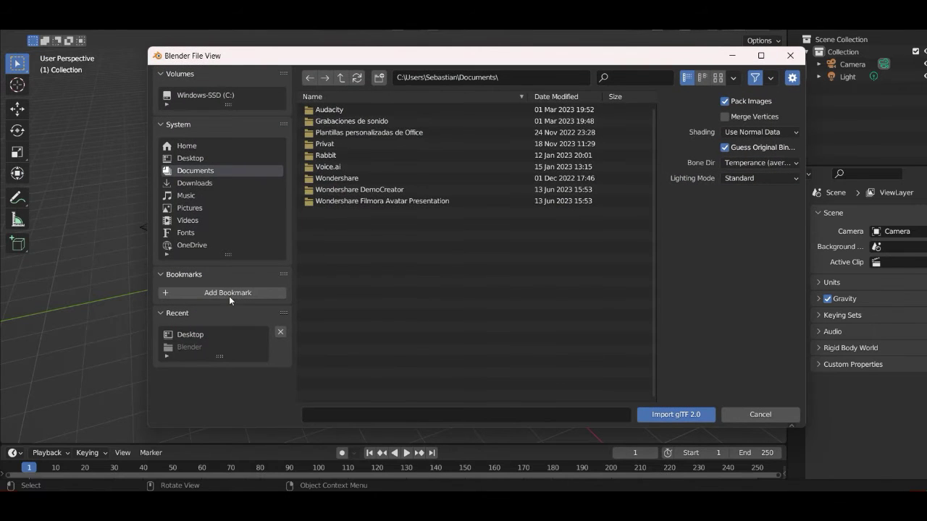
left_click(189, 159)
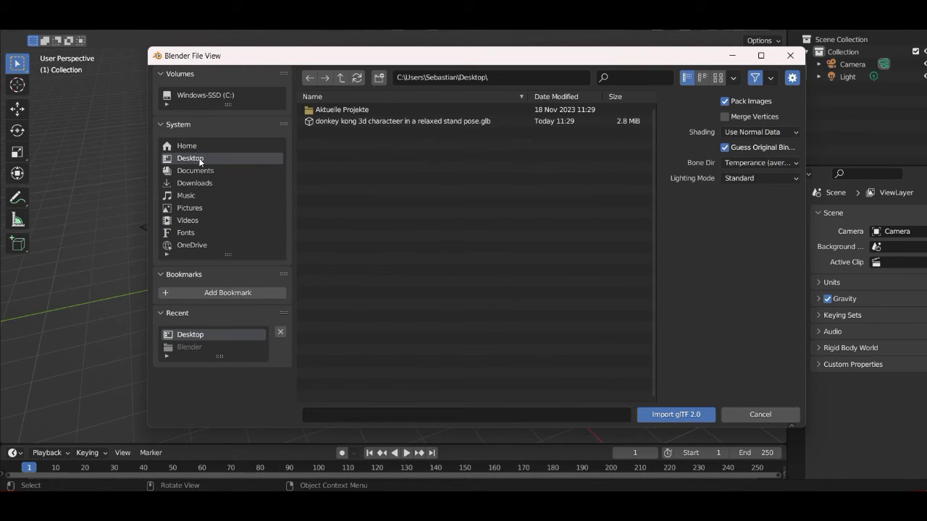
left_click(350, 123)
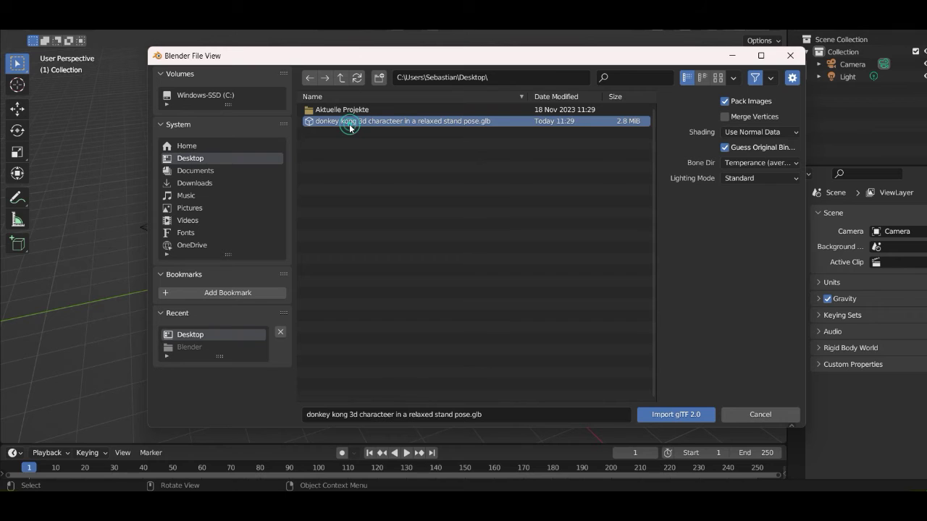
left_click(190, 160)
left_click(194, 171)
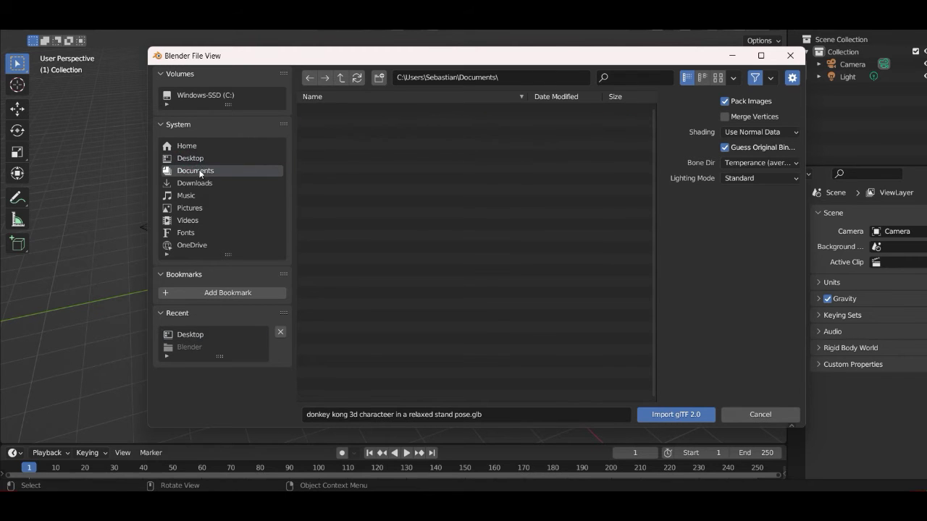
left_click(194, 183)
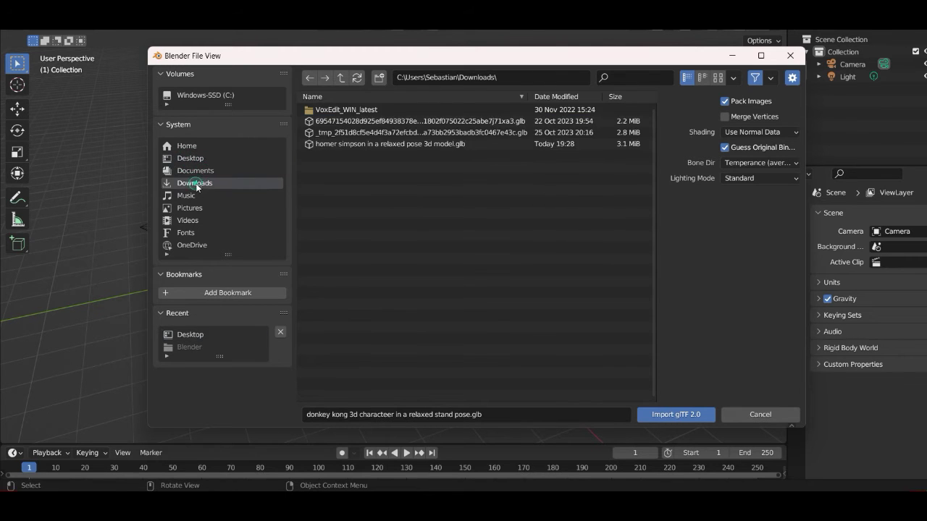
left_click(377, 144)
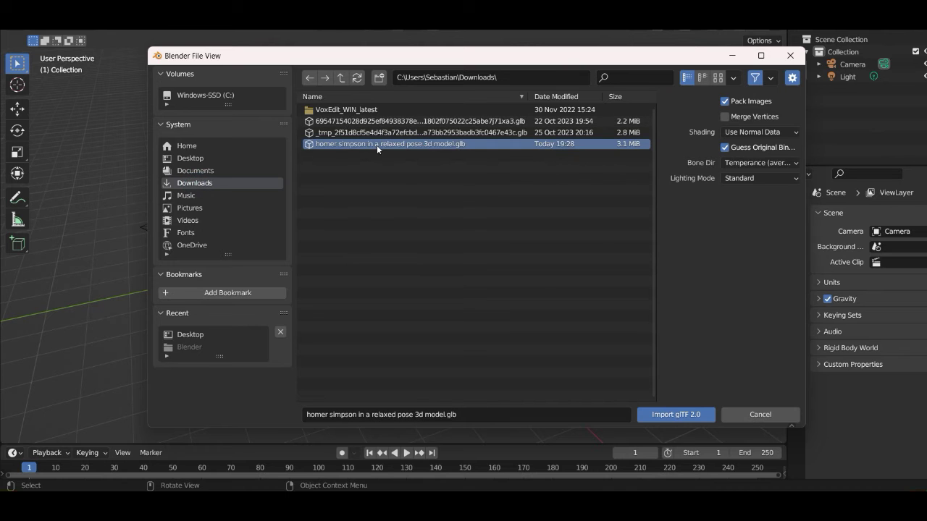
left_click(663, 416)
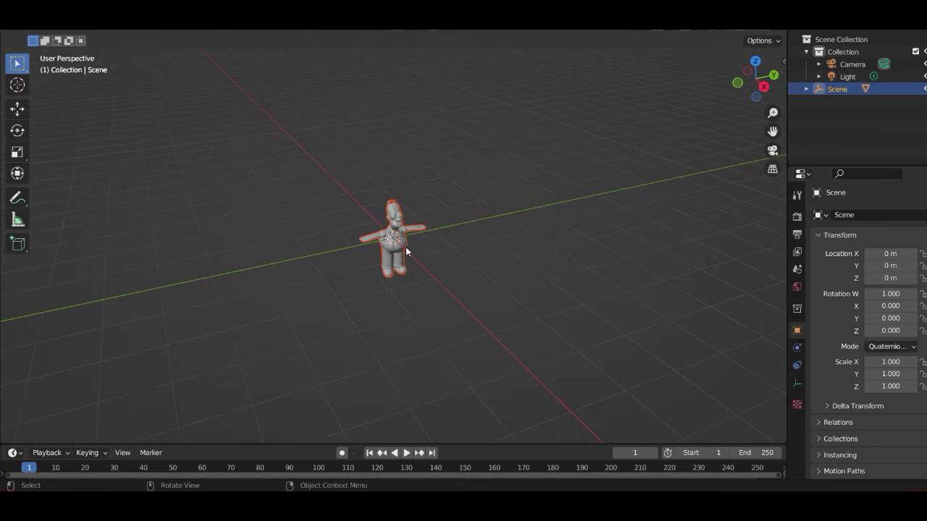
key("KP_1")
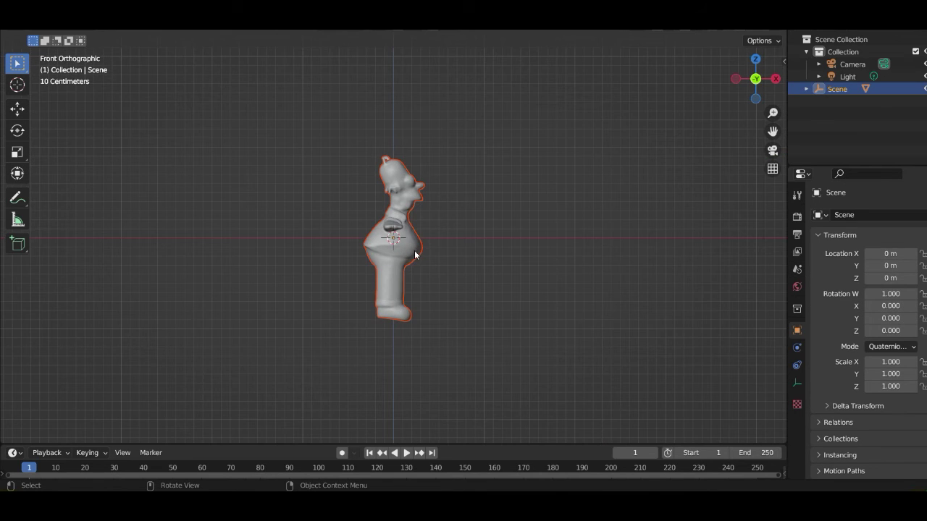
key("KP_7")
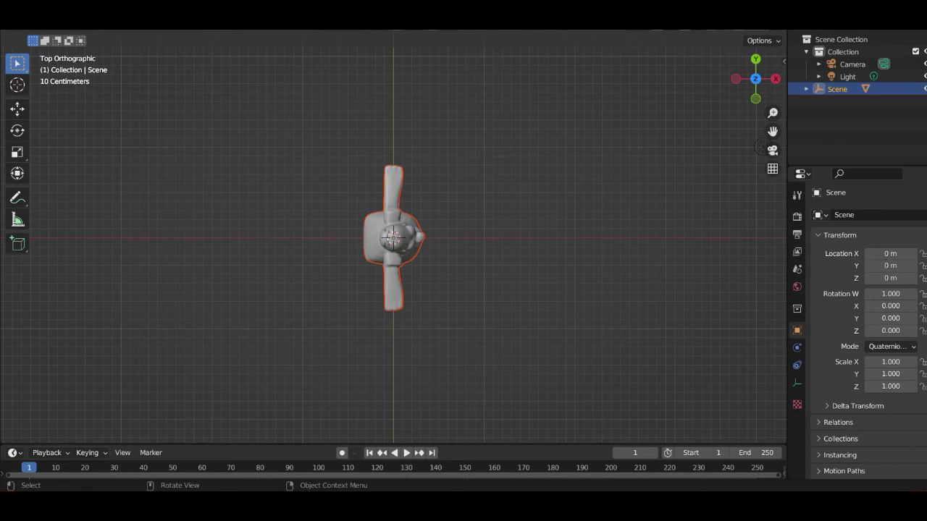
key("s")
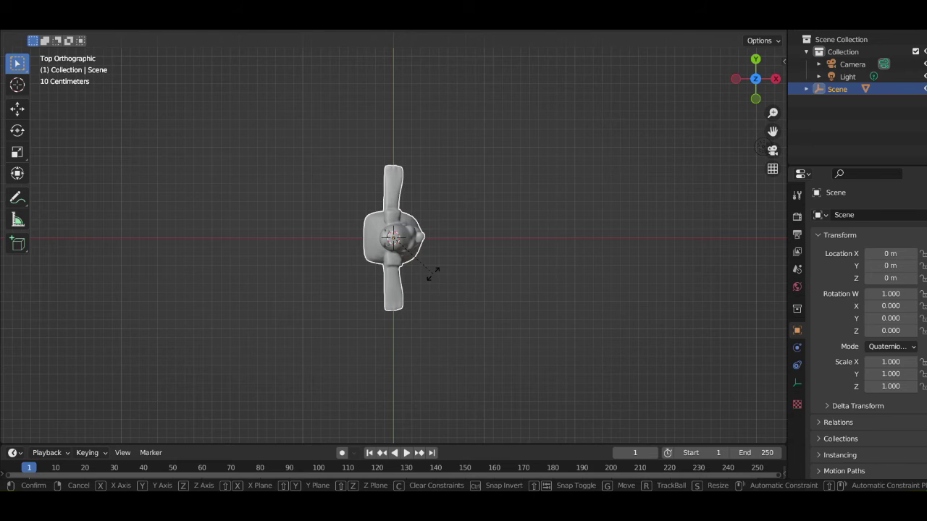
type("90")
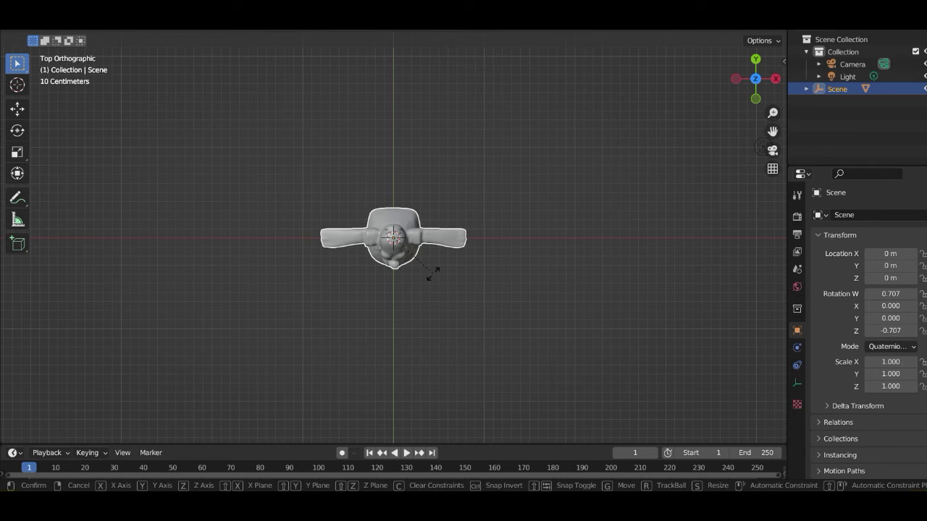
key("Escape")
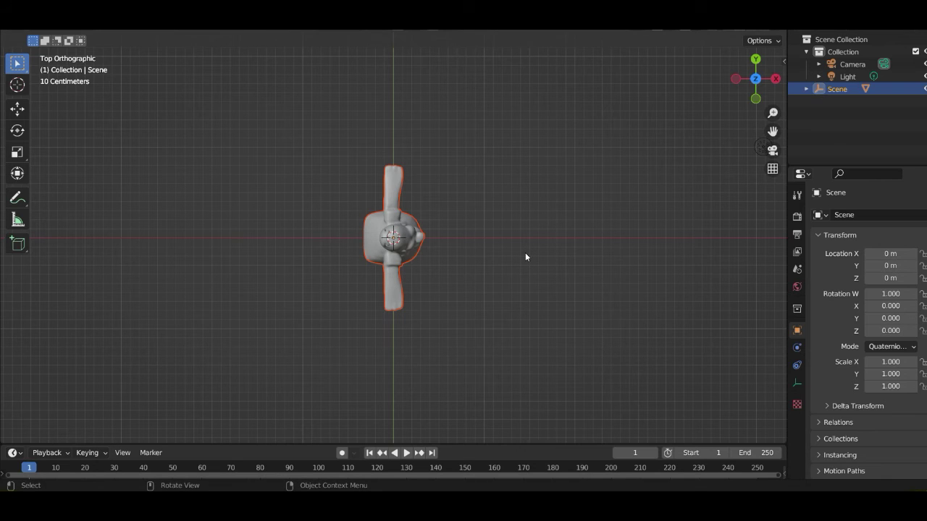
- Rotate the imported model 90 degrees clockwise about the Z axis so it faces the front view
key("r")
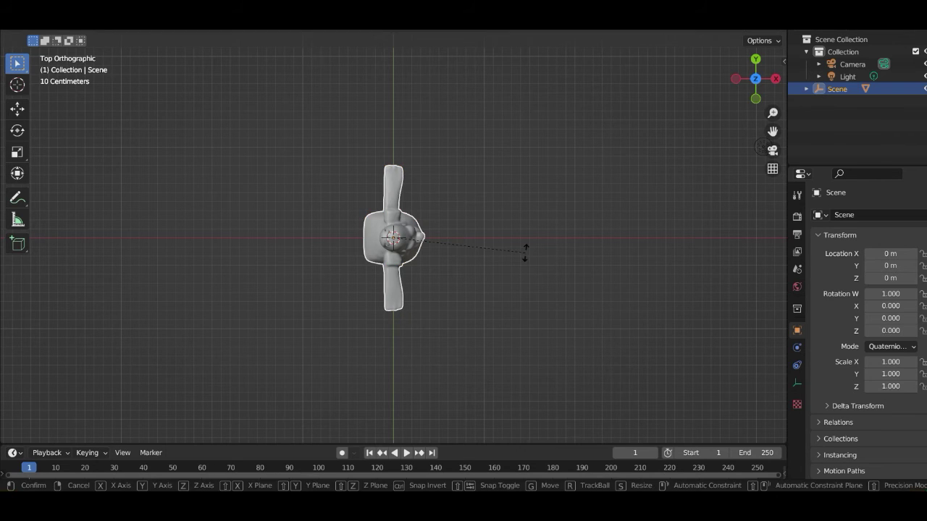
key("z")
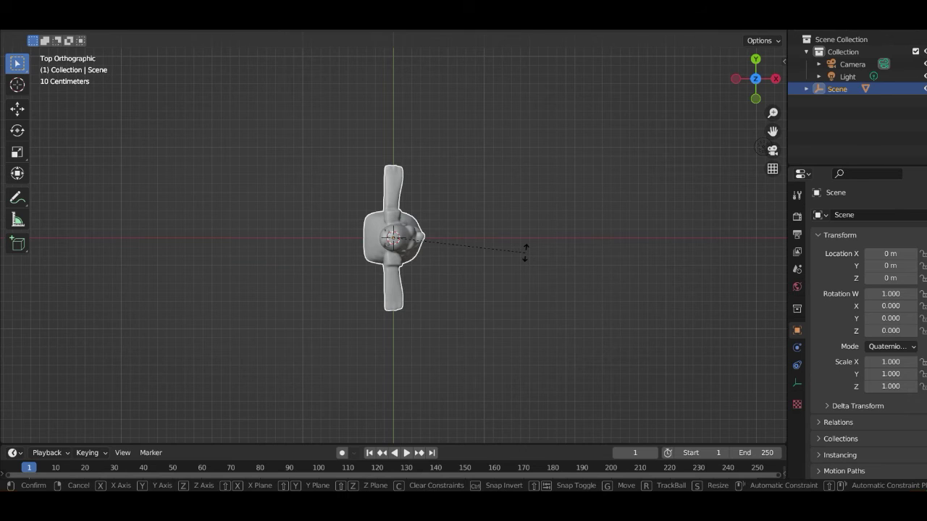
type("90")
key("Return")
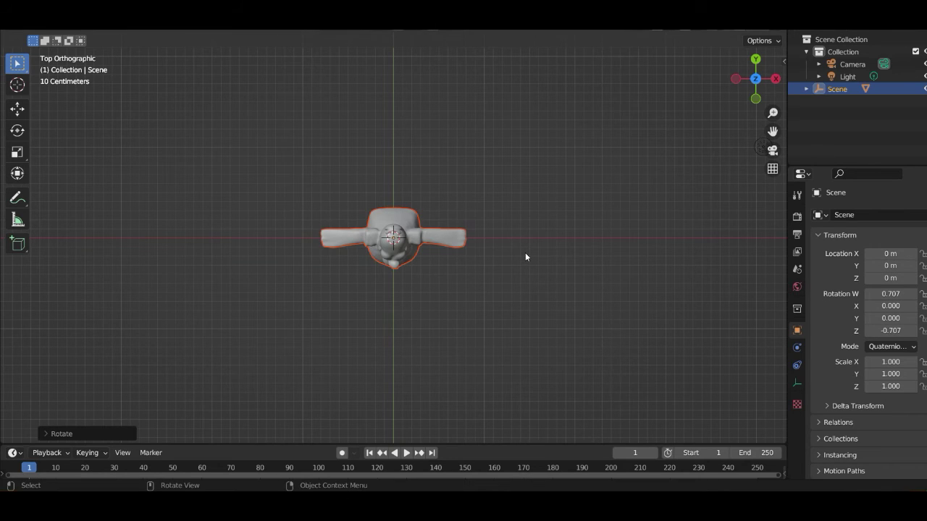
- Select the Homer mesh and switch it to Edit Mode to display its wireframe
key("KP_8")
key("KP_8")
key("KP_8")
key("KP_8")
key("KP_8")
mouse_move(472, 177)
left_mouse_down()
mouse_move(528, 182)
mouse_move(459, 201)
mouse_move(399, 200)
mouse_move(482, 191)
mouse_move(463, 189)
left_mouse_up()
left_click(76, 35)
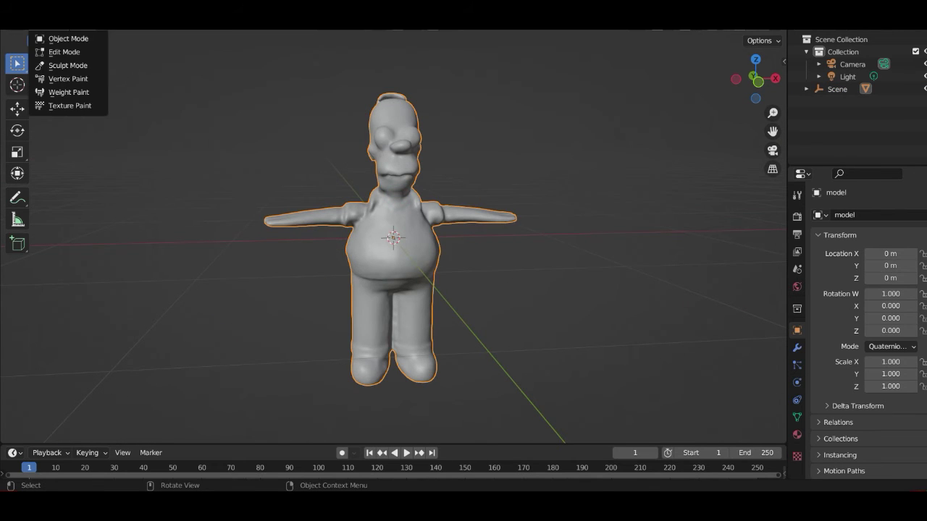
left_click(63, 51)
- Examine the triangle topology and mesh density on the model's torso and arms, up close and from the front
scroll(356, 136, "up", 6)
scroll(409, 159, "up", 2)
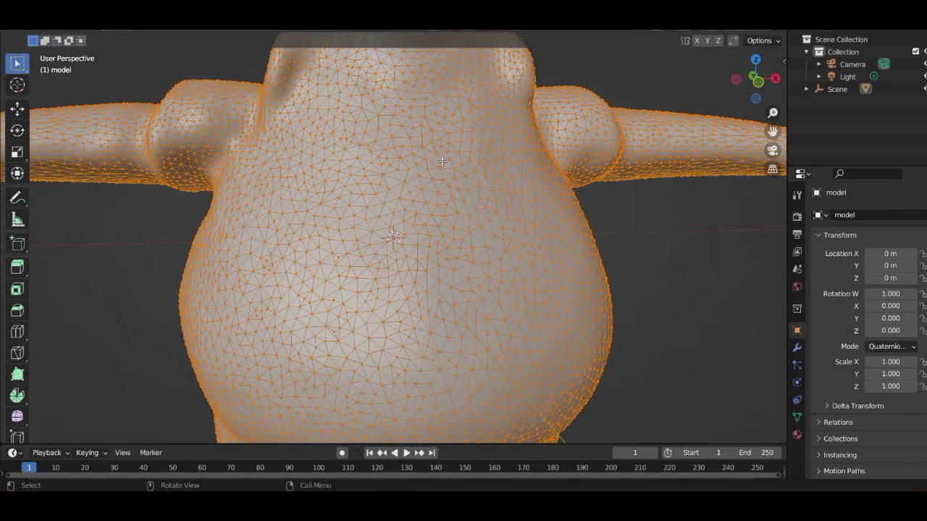
scroll(413, 126, "up", 3)
scroll(413, 126, "up", 3)
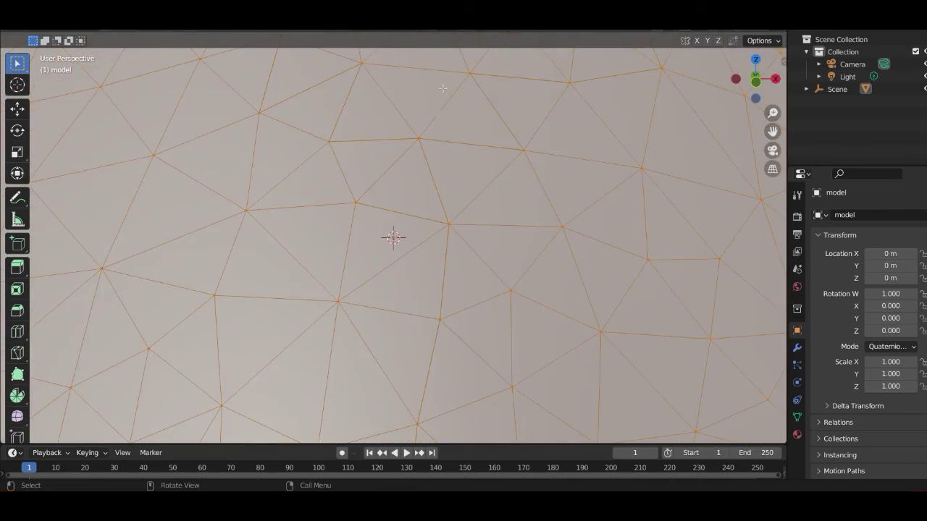
scroll(439, 112, "down", 6)
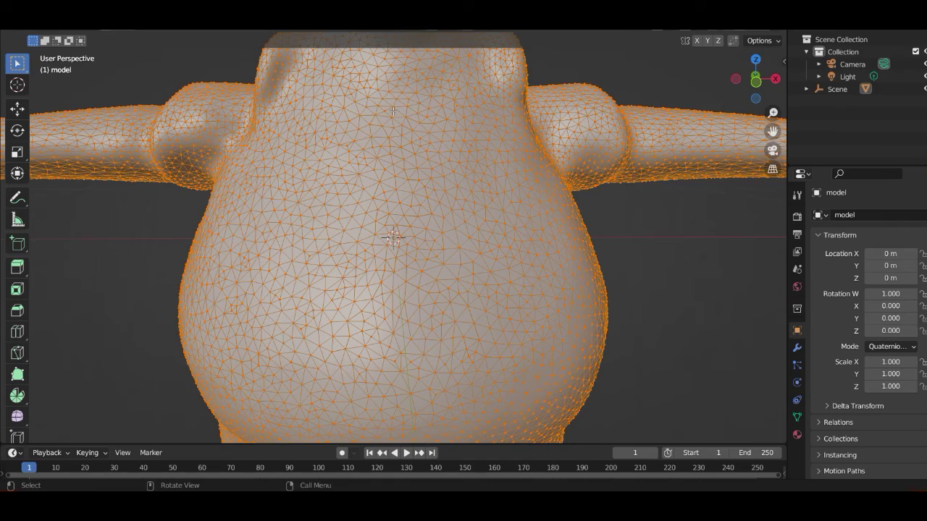
scroll(398, 112, "down", 4)
scroll(438, 124, "up", 10)
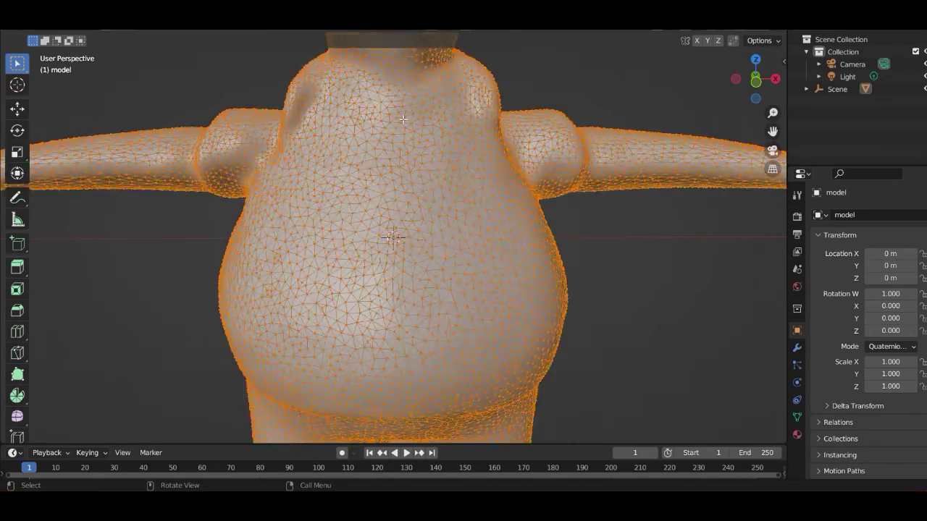
scroll(438, 124, "up", 2)
scroll(417, 122, "down", 6)
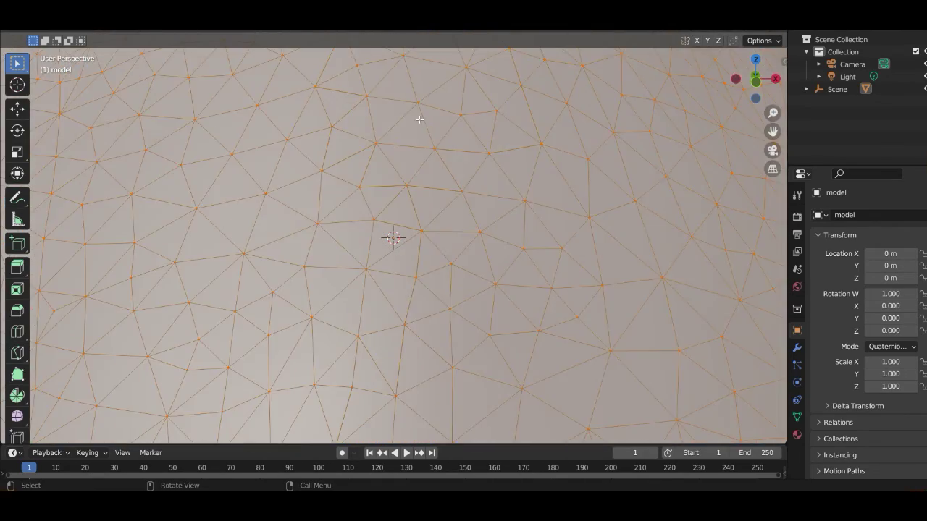
scroll(417, 122, "up", 2)
key("KP_1")
scroll(395, 216, "down", 5)
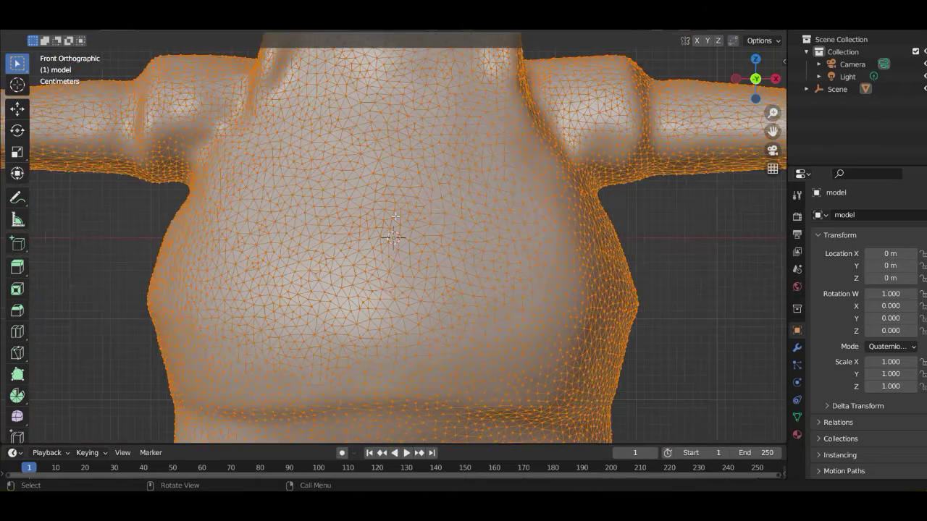
scroll(396, 216, "down", 2)
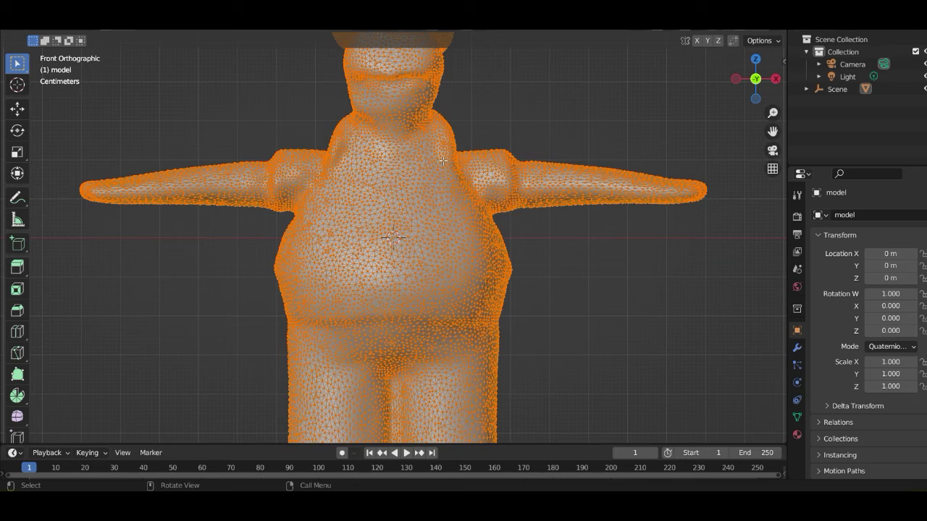
scroll(441, 157, "up", 5)
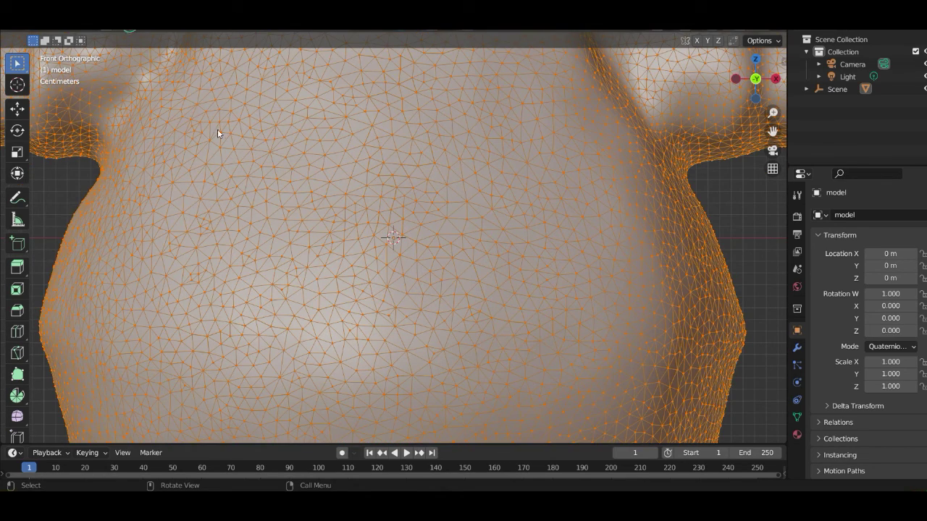
- Clear the selection of the whole mesh and return the model to Object Mode
left_click(269, 156)
scroll(271, 161, "down", 5)
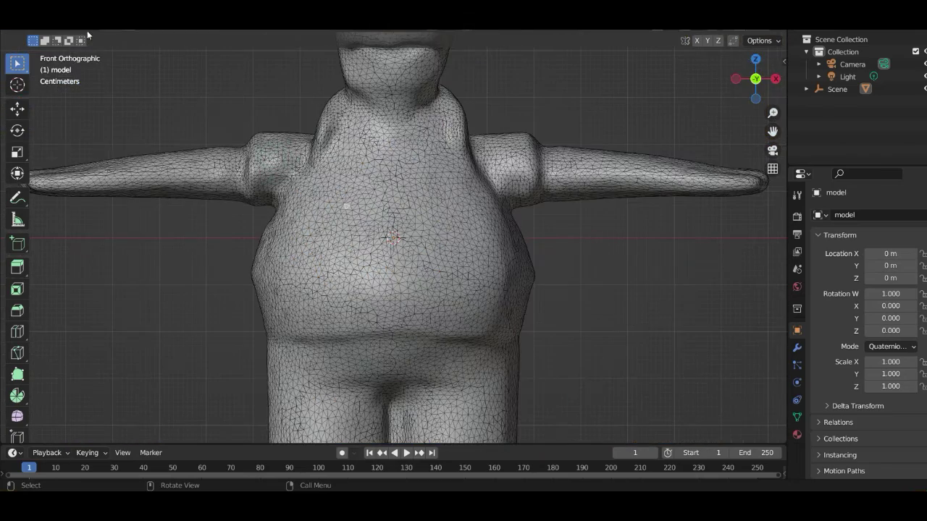
left_click(70, 38)
left_click(70, 37)
scroll(380, 203, "down", 5)
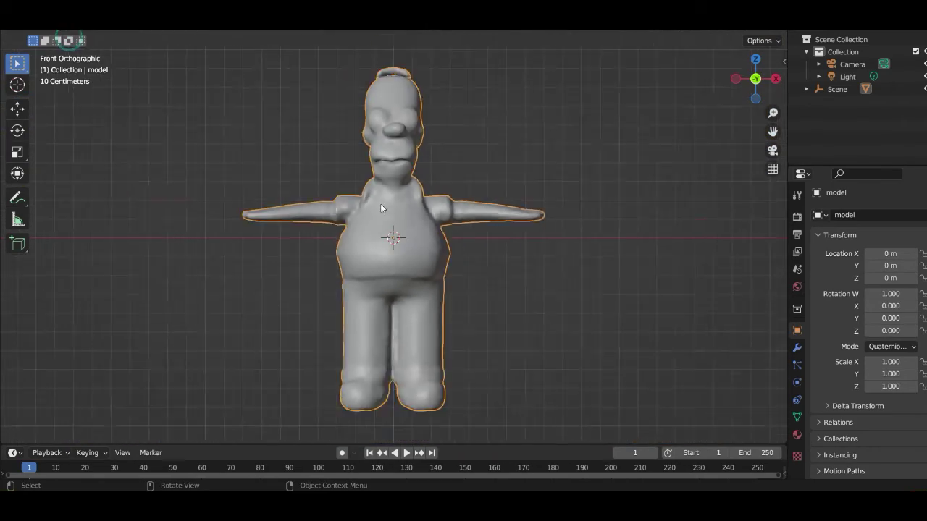
- Inspect the solid model's shape from the front, side and back, including head, arms and torso
scroll(381, 203, "up", 3)
left_click_drag(352, 150, 332, 142)
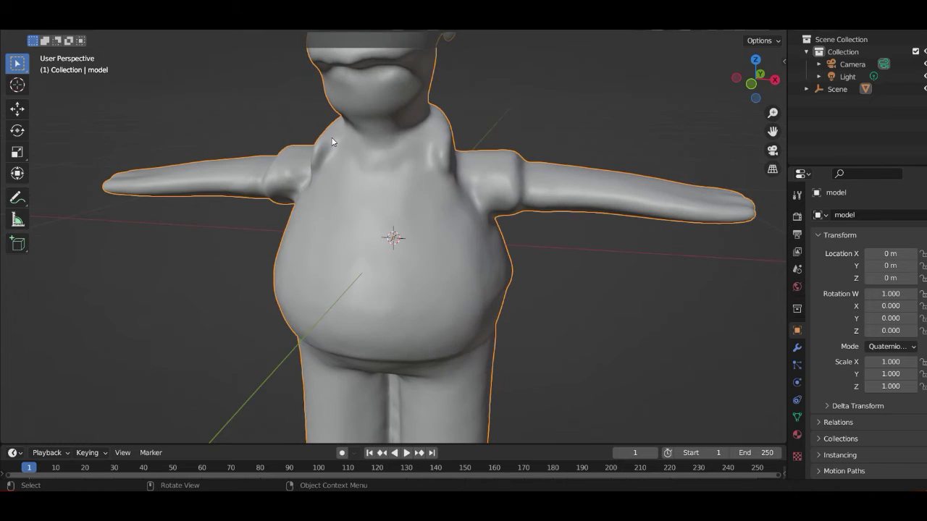
key("KP_1")
scroll(394, 169, "down", 3)
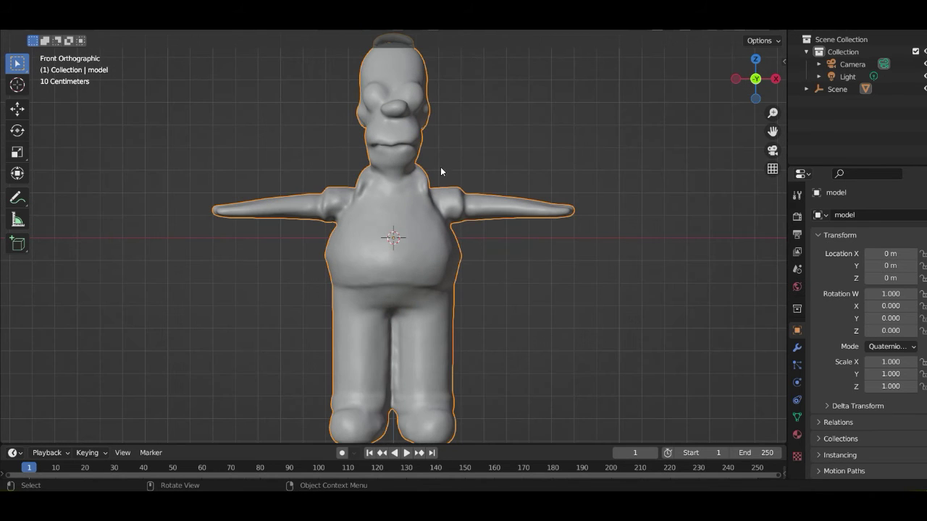
scroll(416, 154, "down", 5)
scroll(416, 155, "up", 6)
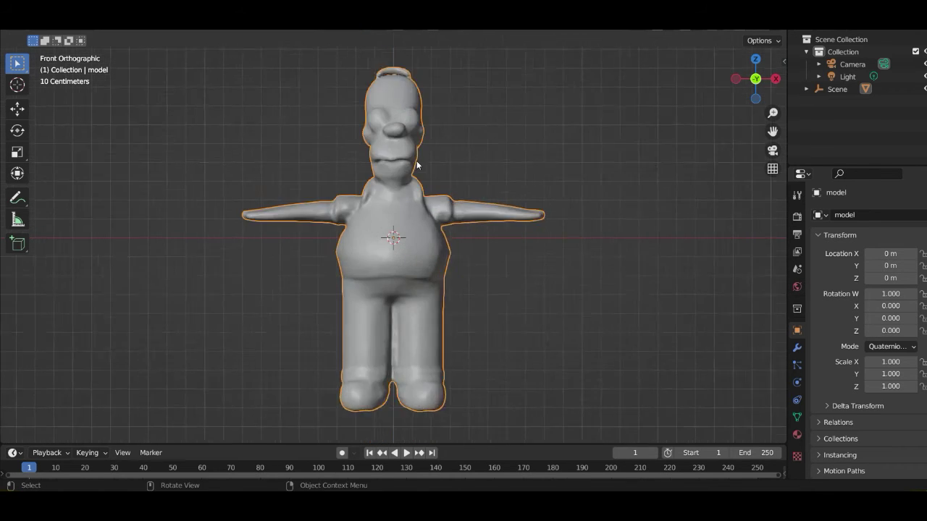
scroll(416, 153, "up", 3)
left_click_drag(407, 141, 417, 297)
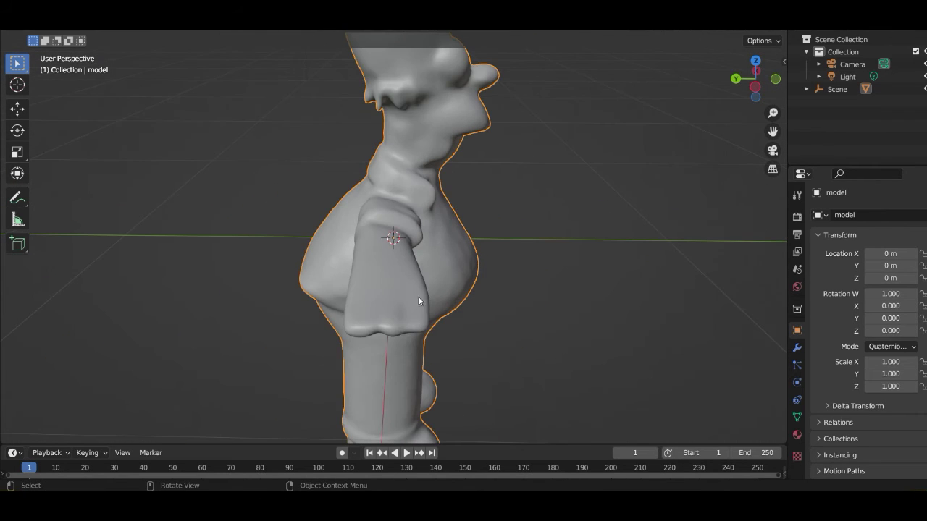
left_click_drag(404, 327, 260, 199)
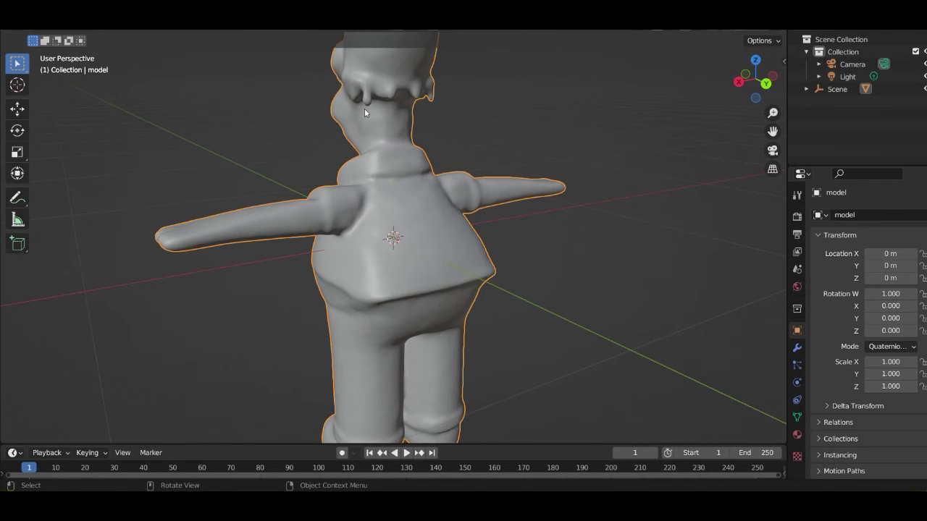
left_click_drag(364, 109, 555, 136)
key("KP_1")
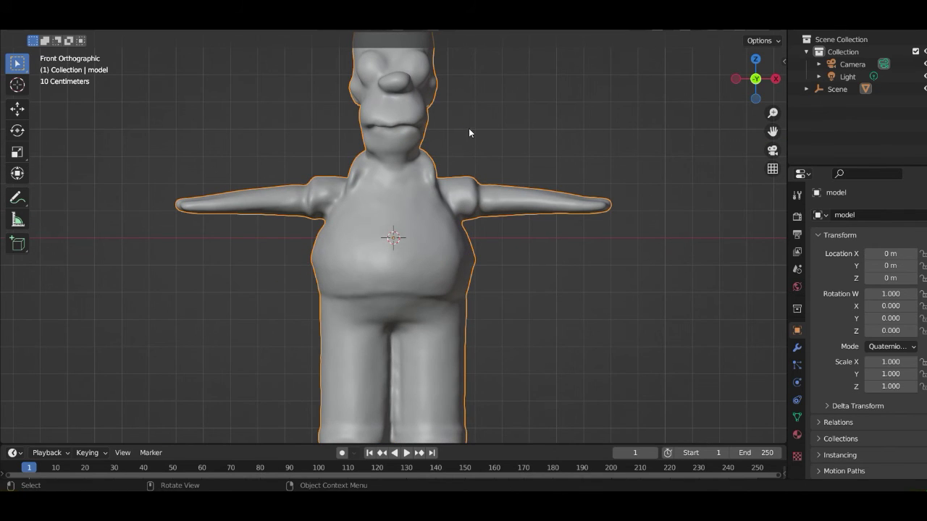
- Inspect the model's legs and feet in front view, followed by the whole figure and upper body
left_click_drag(468, 128, 425, 300)
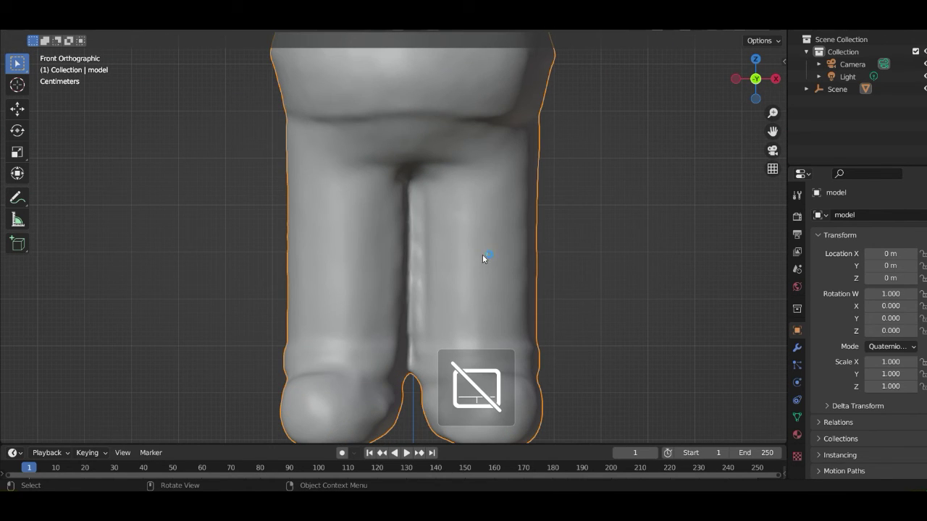
scroll(420, 225, "down", 5)
scroll(478, 228, "up", 2)
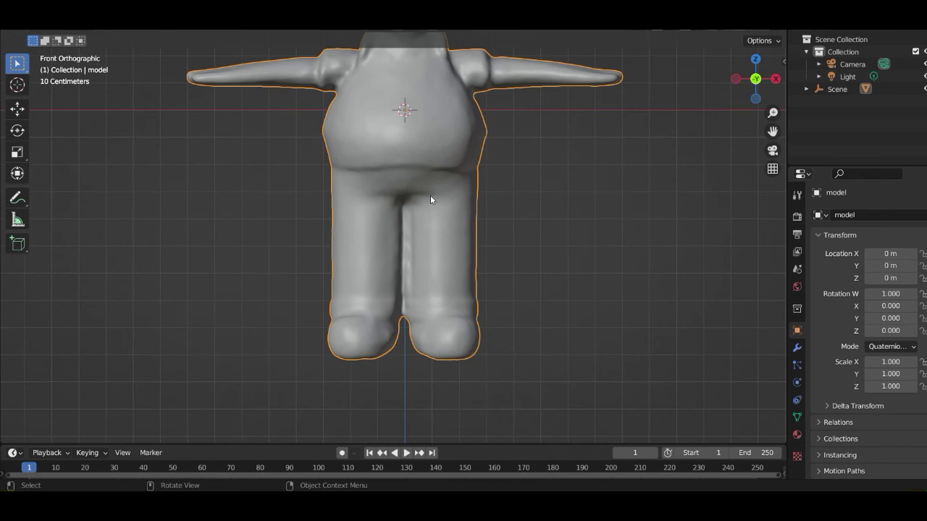
left_click_drag(480, 145, 440, 229)
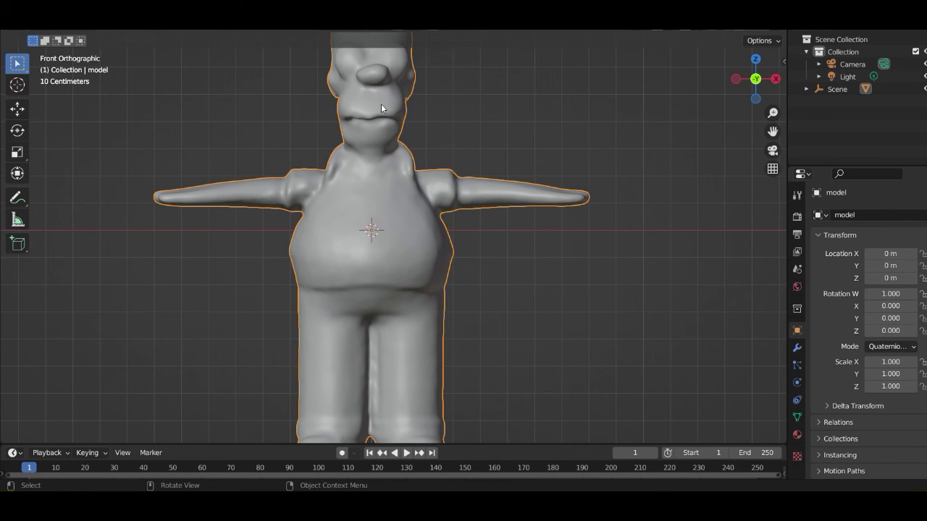
scroll(416, 133, "down", 4)
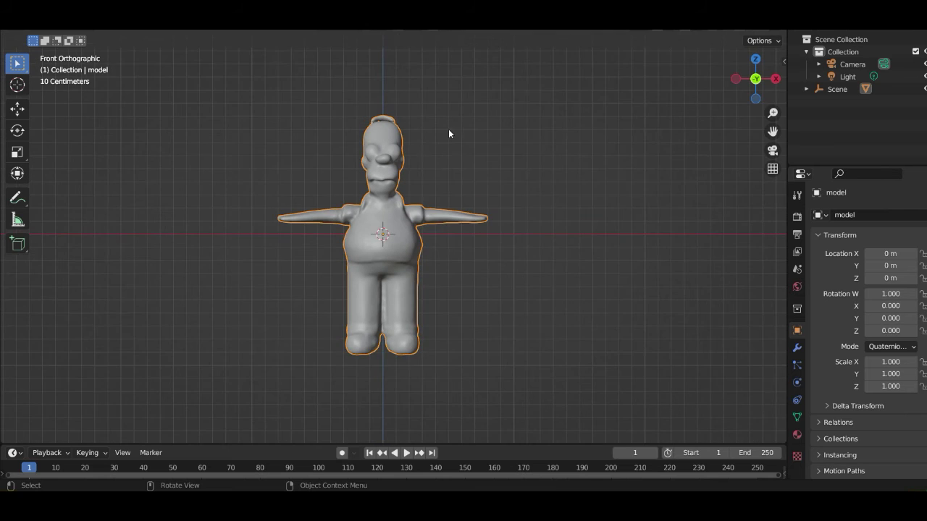
scroll(449, 129, "up", 3)
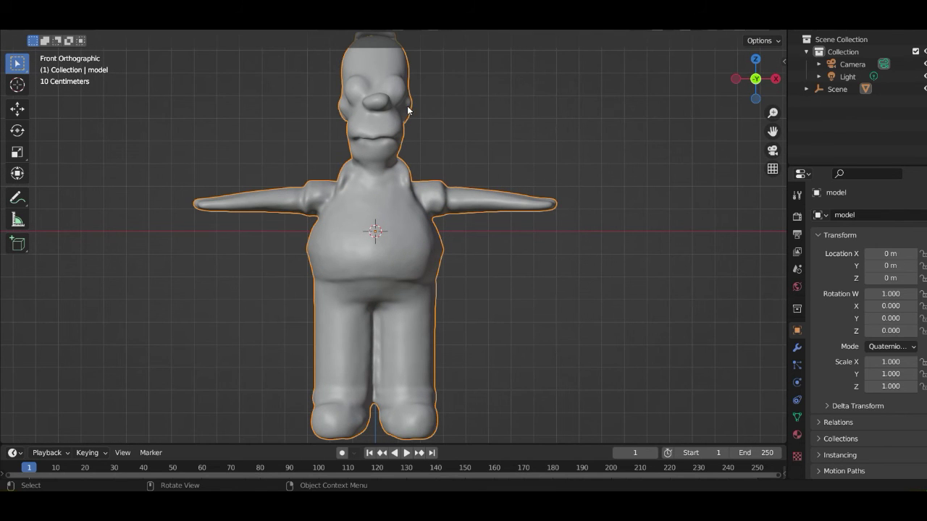
scroll(423, 140, "down", 2)
scroll(423, 147, "up", 3)
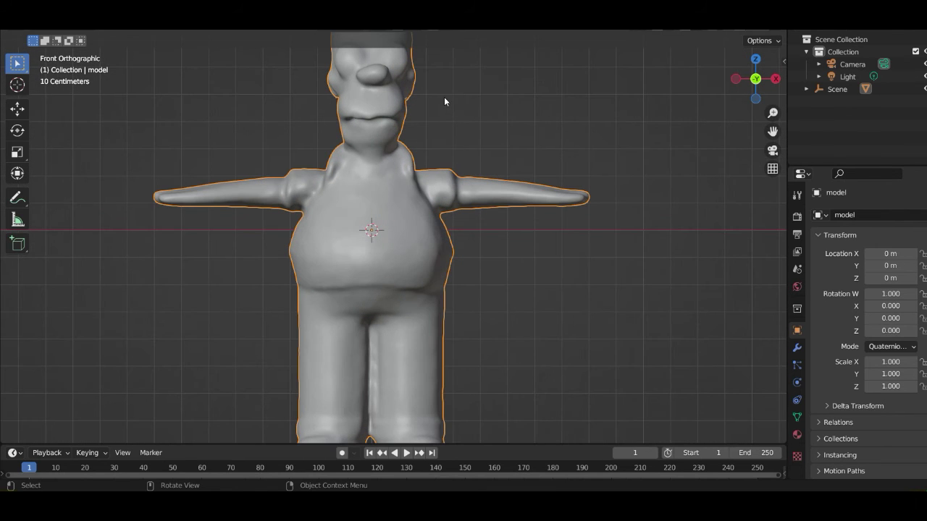